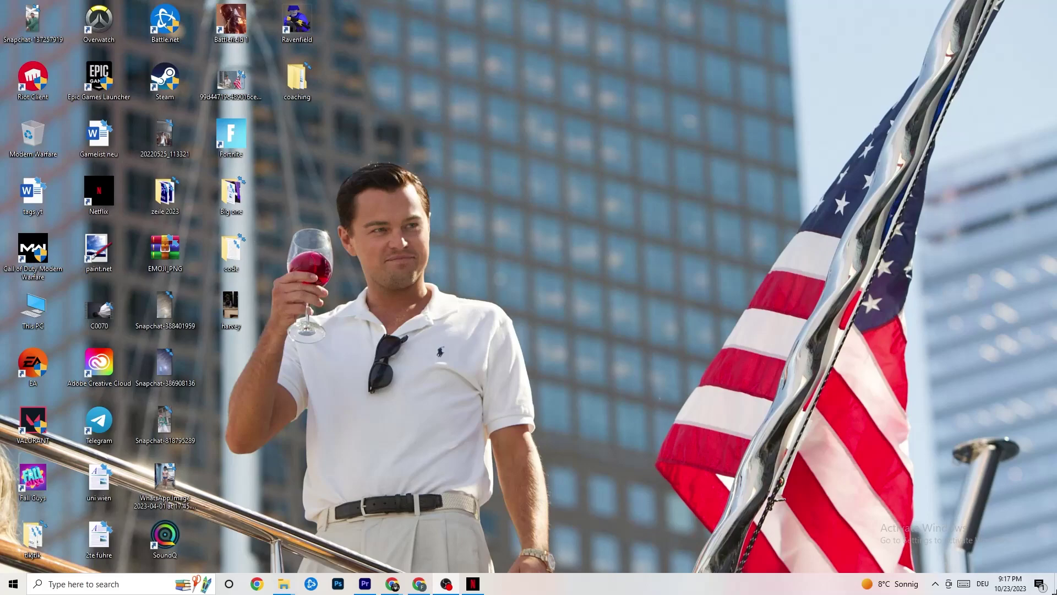
- Open the Display page of the Windows system settings and check the available color profiles
left_click(4, 587)
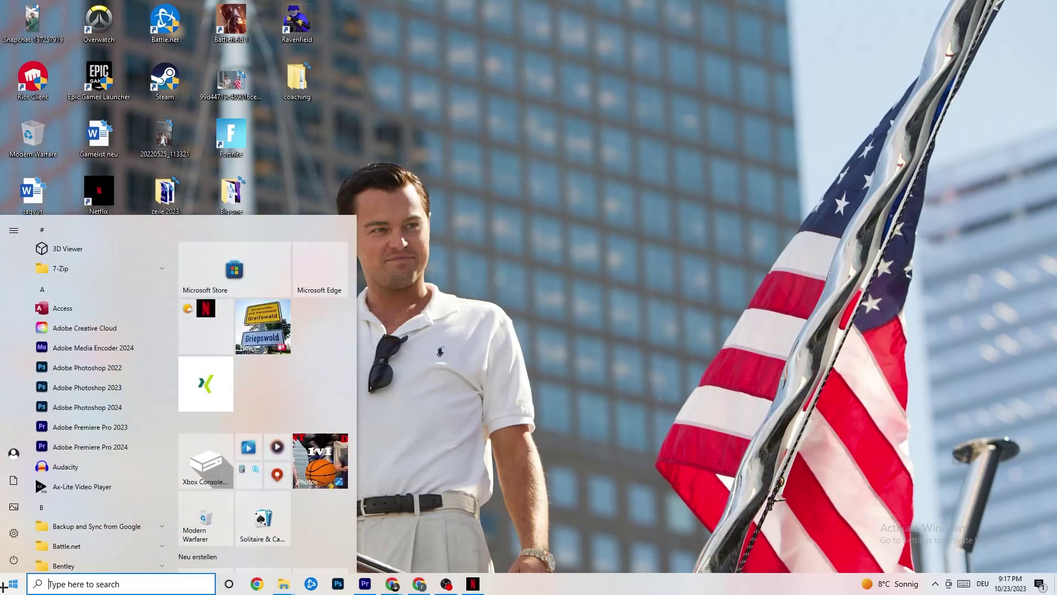
left_click(17, 538)
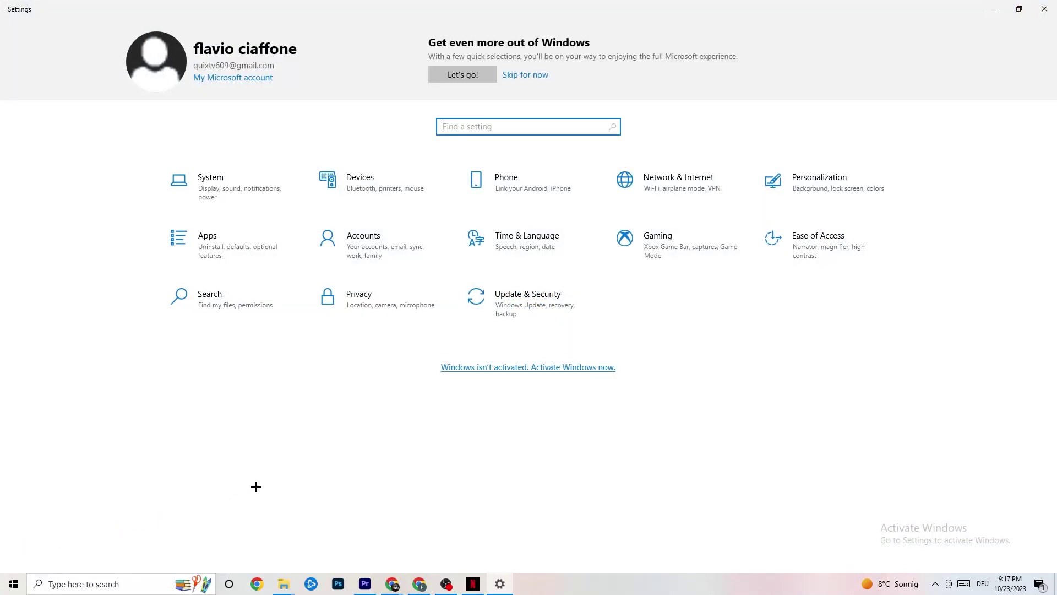
left_click(228, 188)
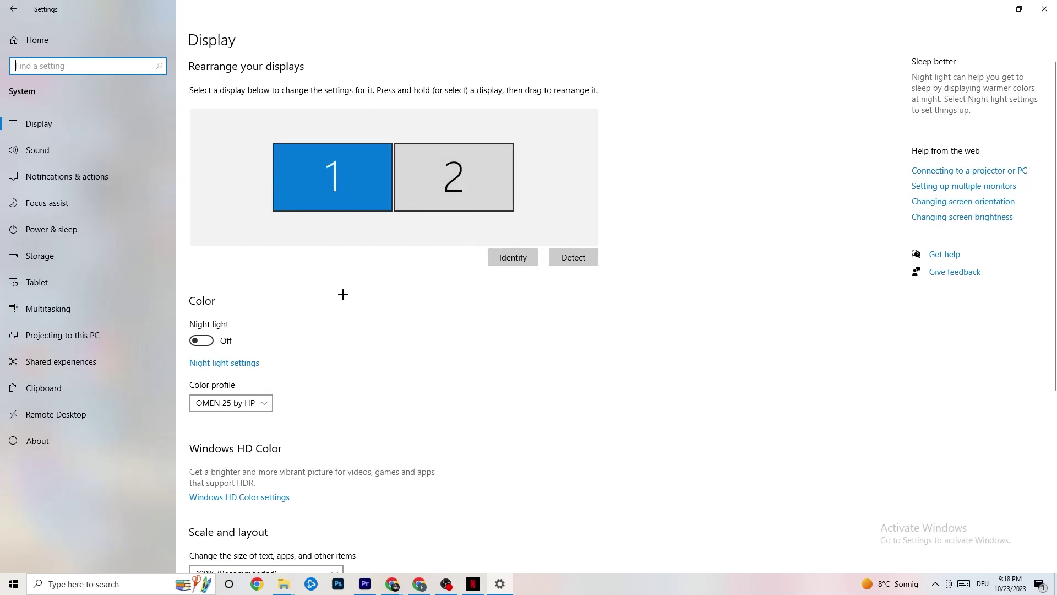
scroll(343, 222, "down", 3)
scroll(343, 222, "down", 1)
left_click(259, 144)
left_click(282, 145)
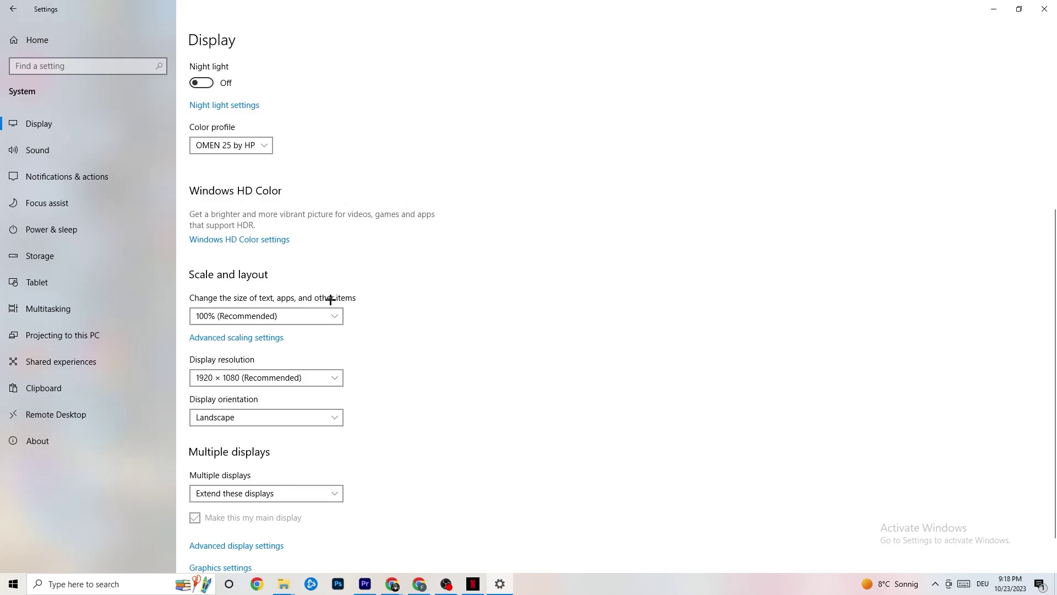
- Check the scaling options for text and apps and the available display resolutions
left_click(324, 316)
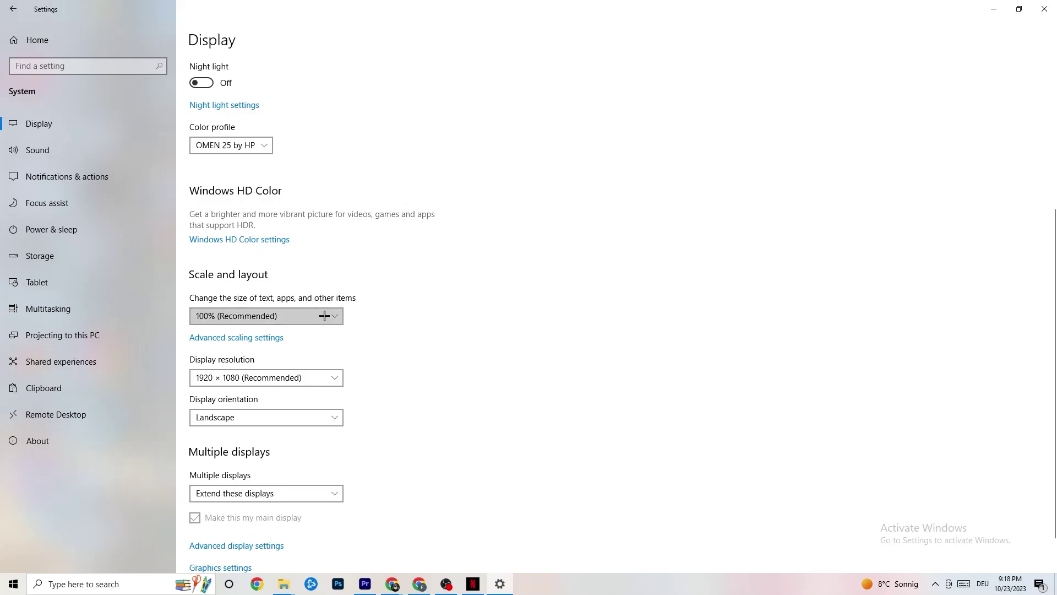
left_click(452, 271)
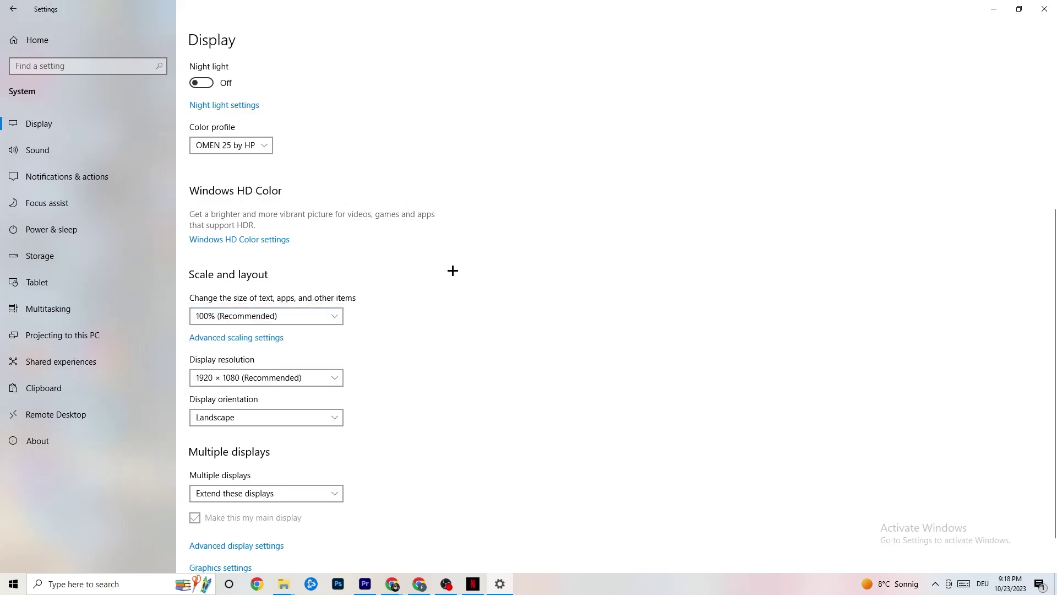
left_click(280, 381)
left_click(279, 378)
left_click(336, 378)
left_click(447, 344)
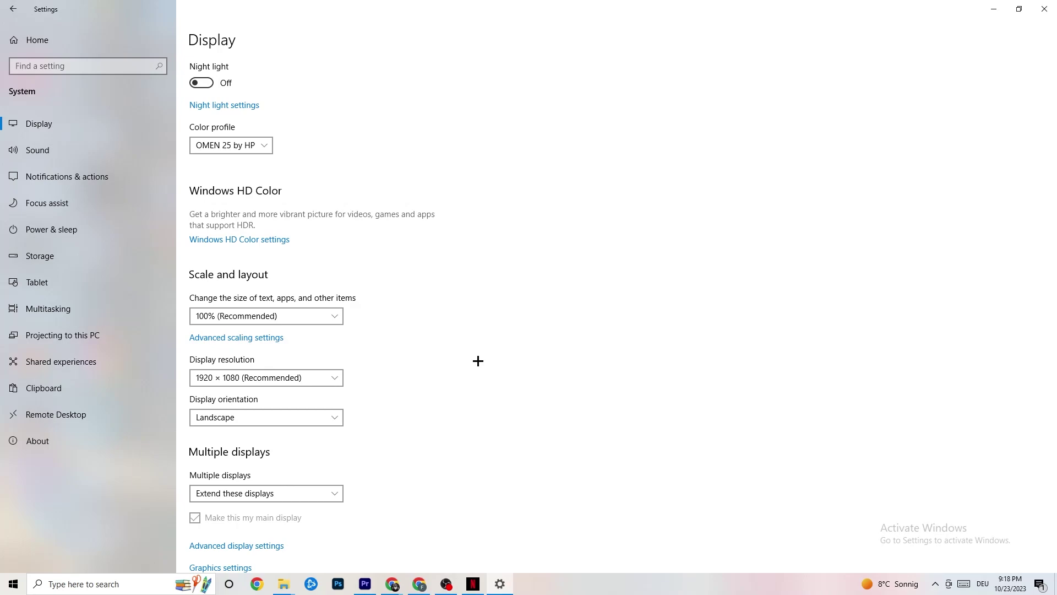
left_click(336, 378)
left_click(439, 354)
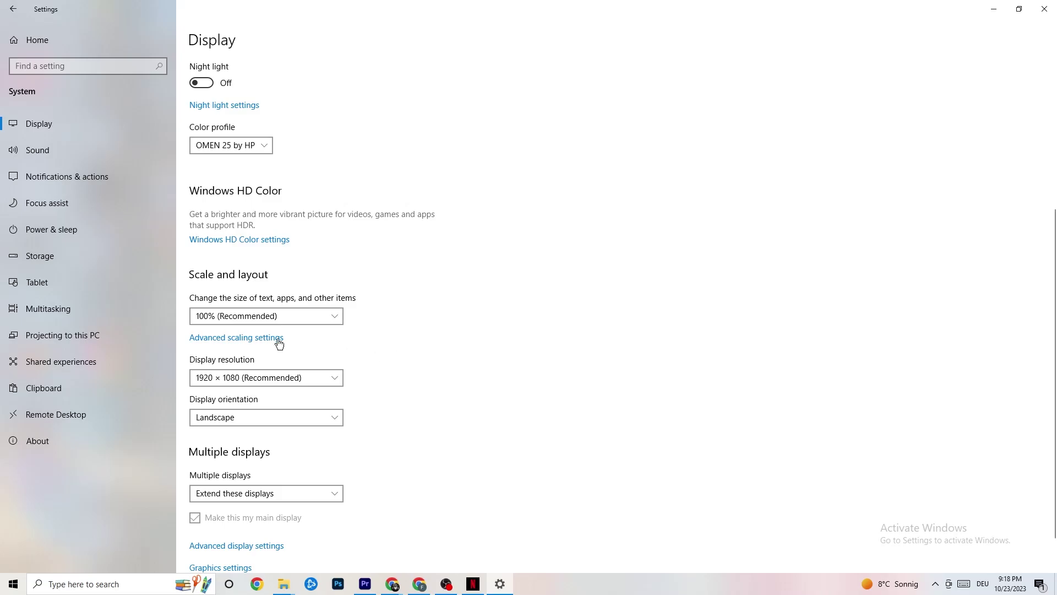
- Open the Storage Sense configuration and check the recycle bin cleanup period and how often Storage Sense runs
left_click(69, 263)
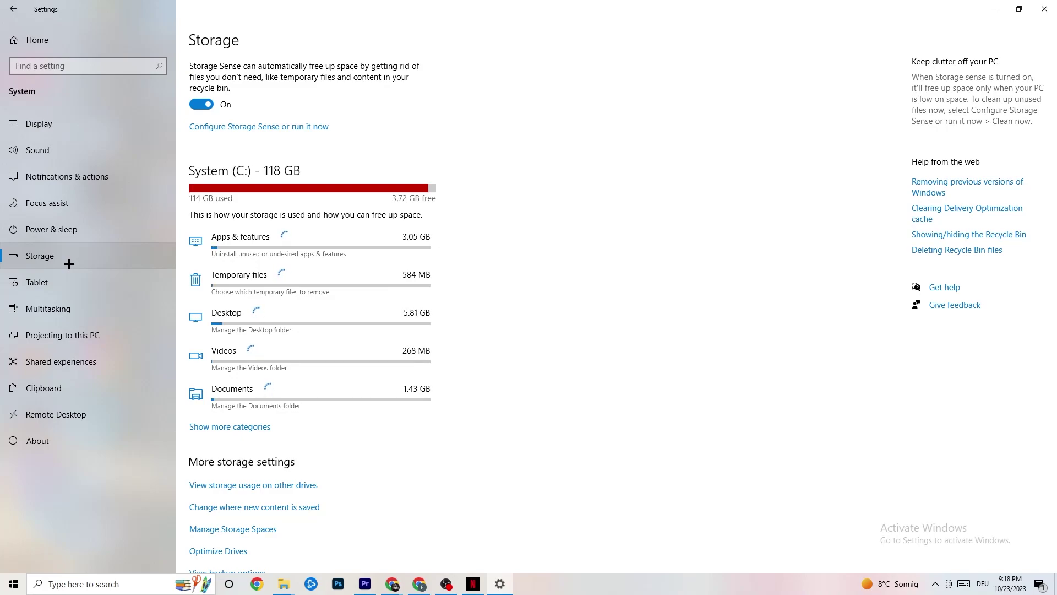
left_click(304, 132)
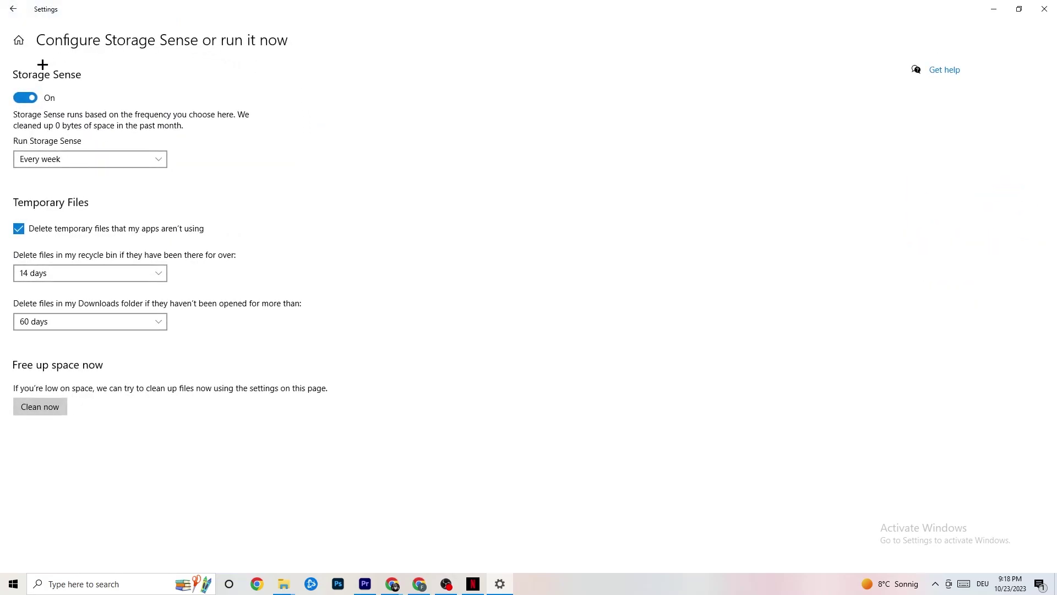
left_click(111, 271)
left_click(223, 218)
left_click(100, 165)
left_click(278, 142)
- Go to the Power & sleep settings, review the available power plans in Power Options, and close that window
double_click(9, 4)
left_click(245, 179)
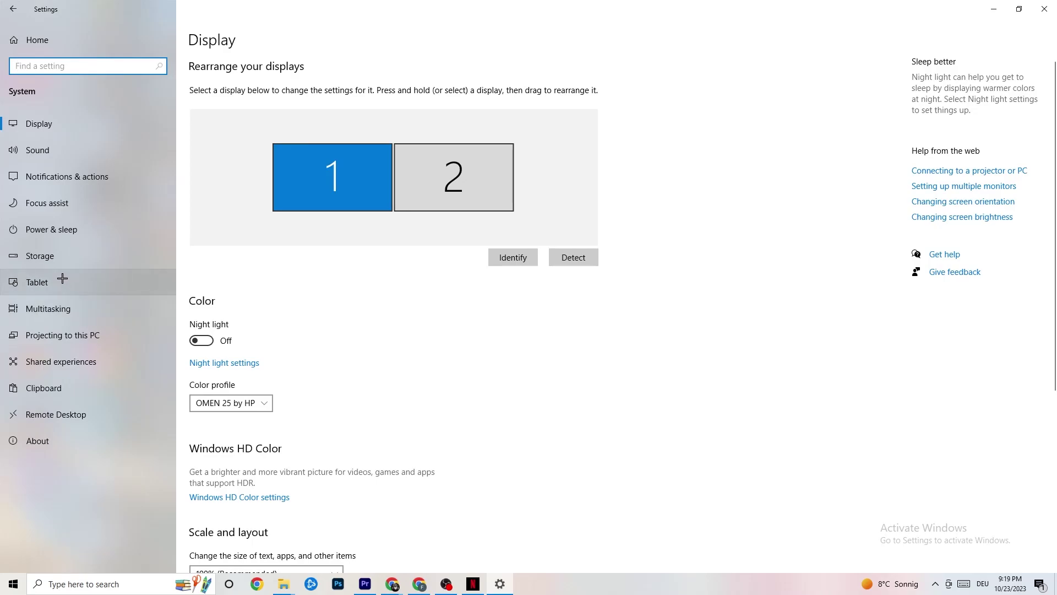
left_click(36, 227)
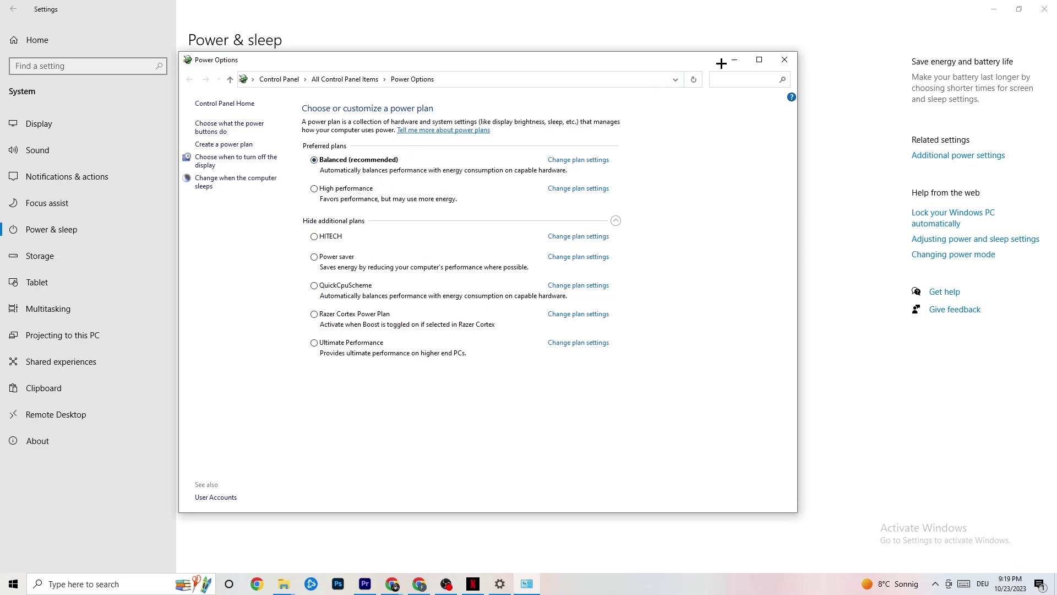
left_click(787, 62)
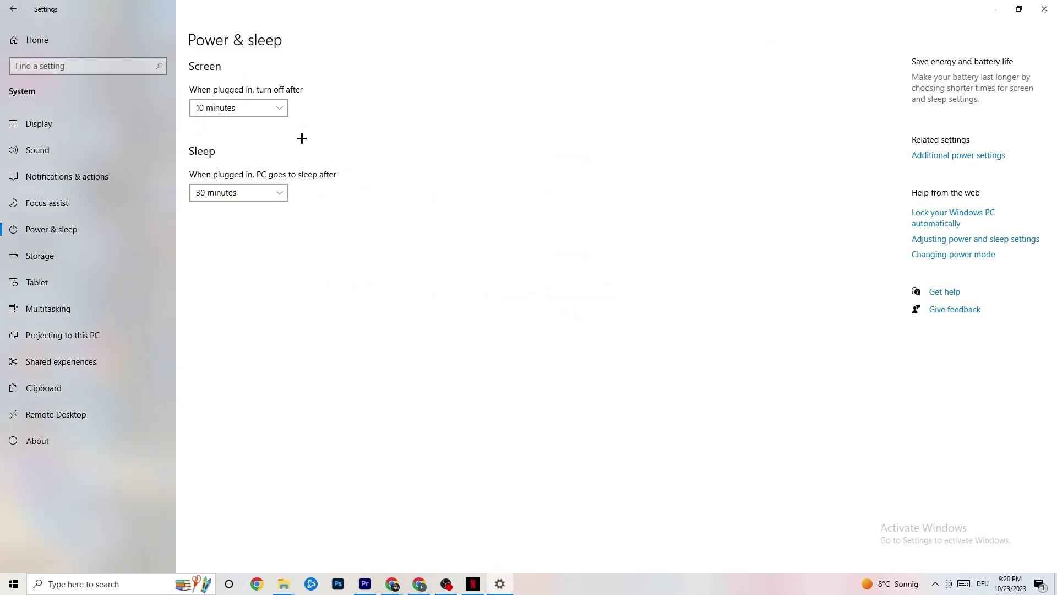
- Review the Xbox Game Bar, Captures and Game Mode pages of the Gaming settings
left_click(18, 7)
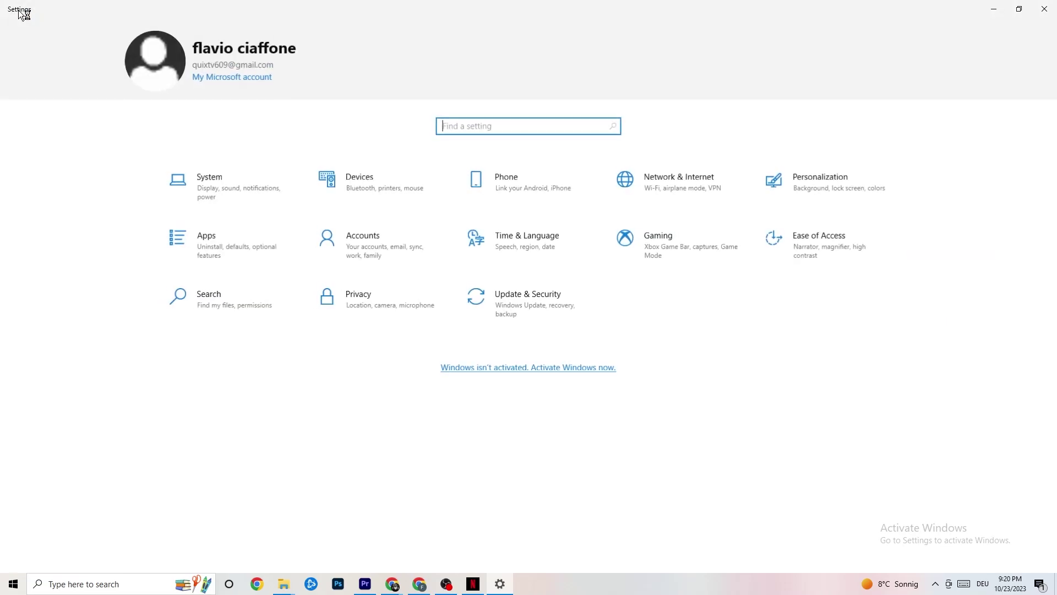
left_click(672, 259)
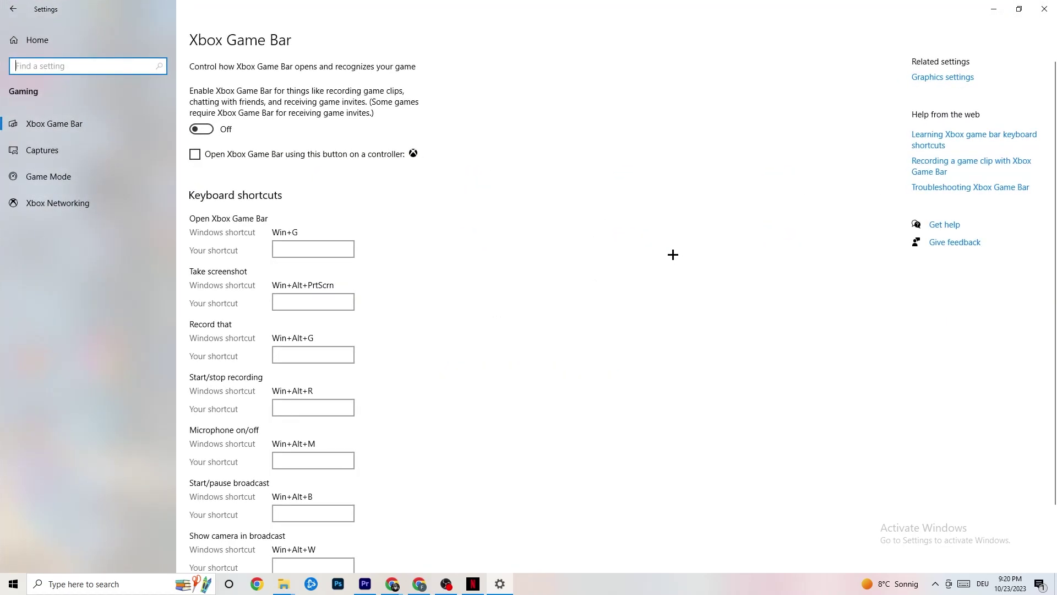
scroll(331, 220, "down", 2)
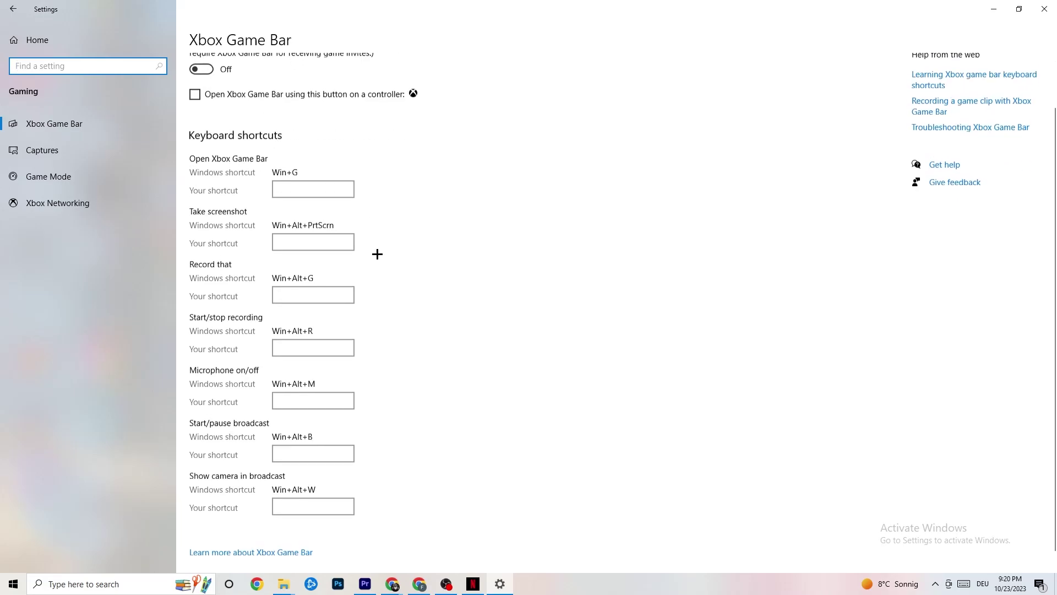
scroll(396, 308, "up", 2)
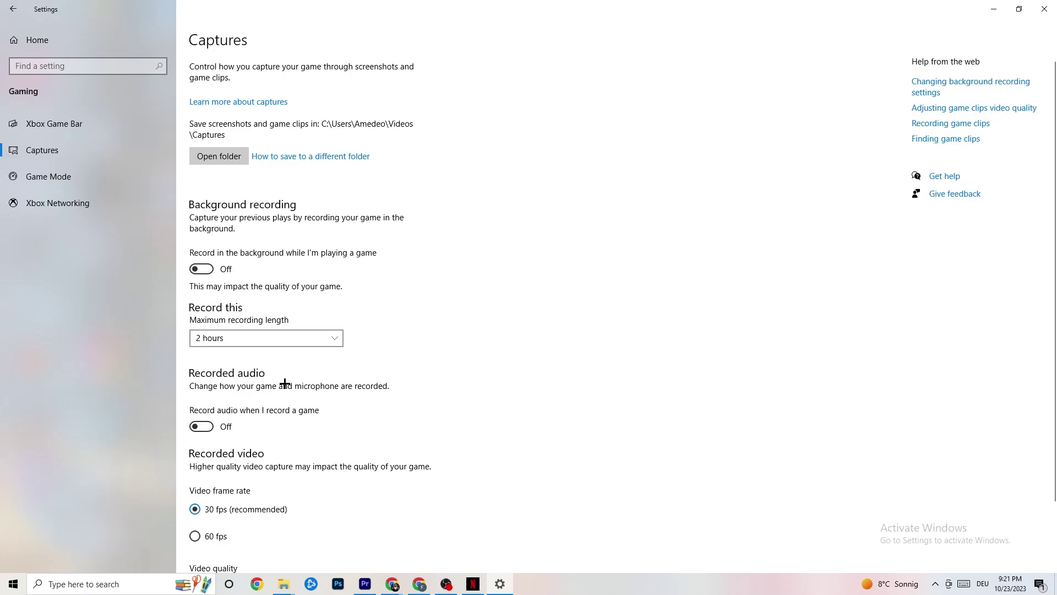
scroll(283, 382, "down", 2)
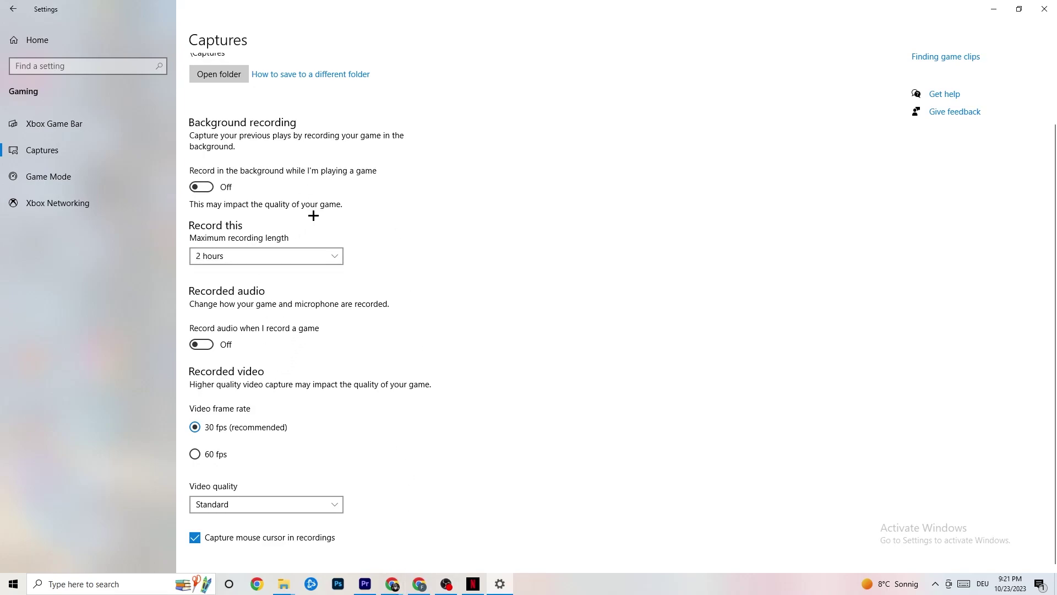
left_click(82, 182)
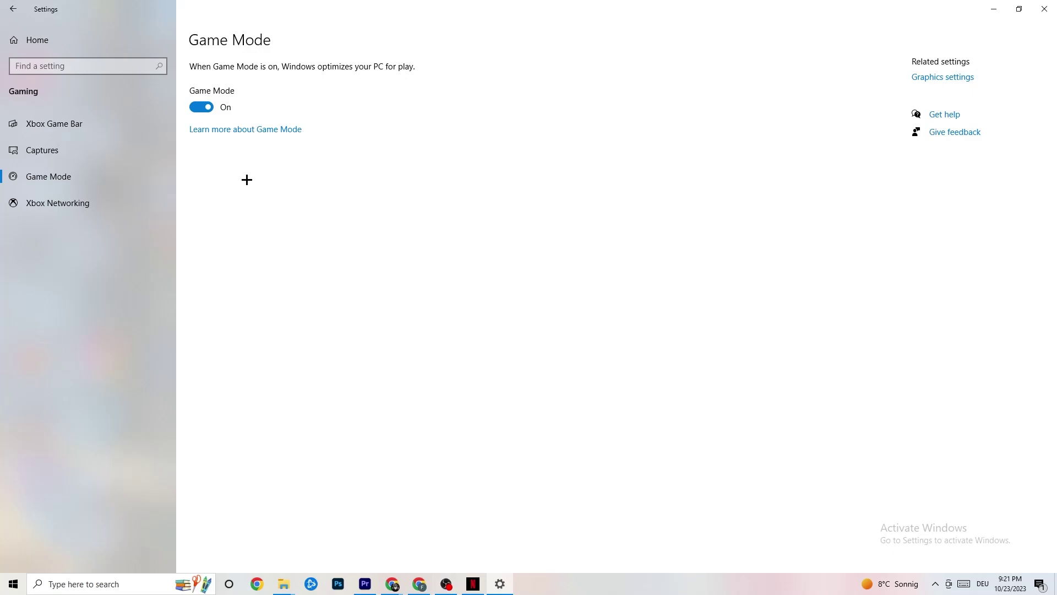
- Check the Windows Update status and the Troubleshoot page under Update & Security, and close Settings
left_click(16, 9)
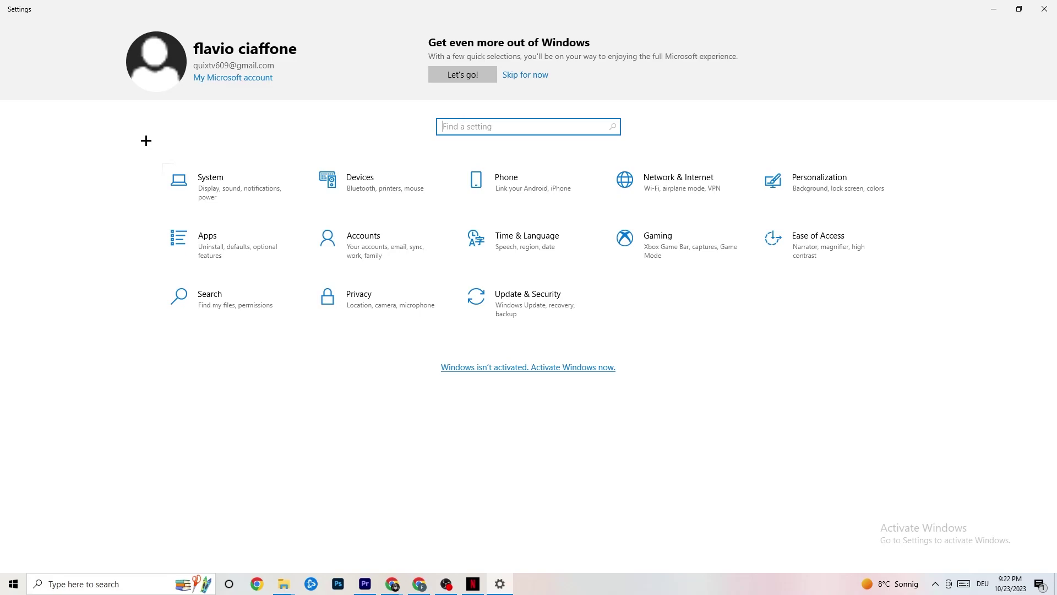
left_click(545, 312)
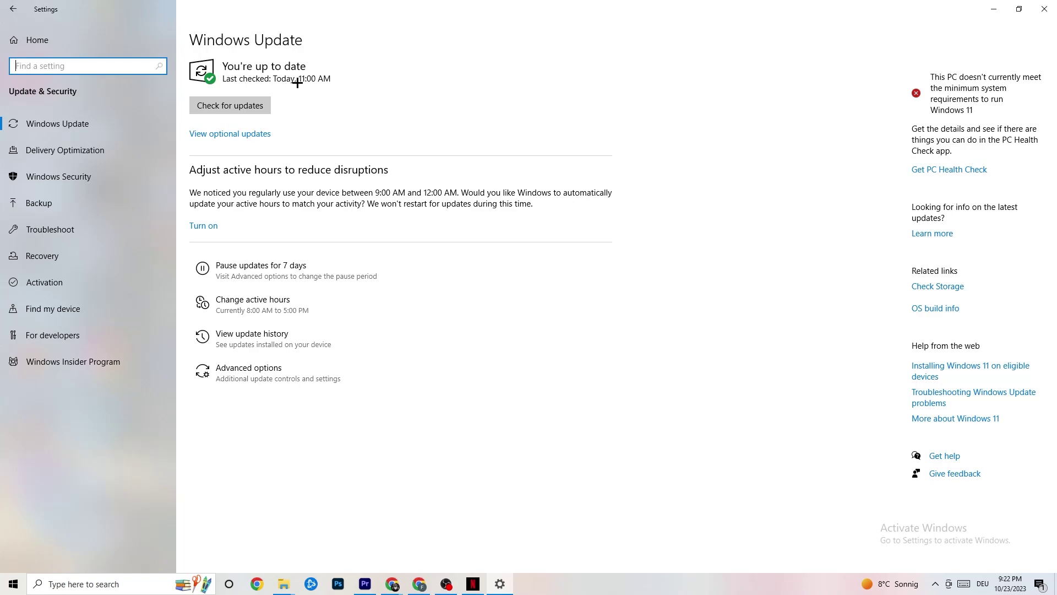
left_click(319, 78)
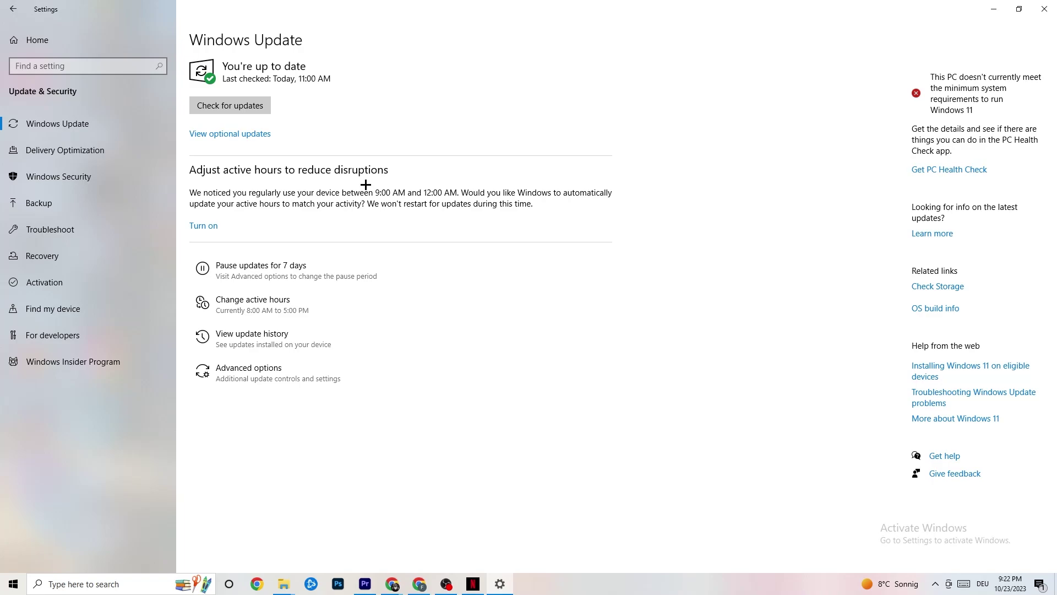
left_click(86, 233)
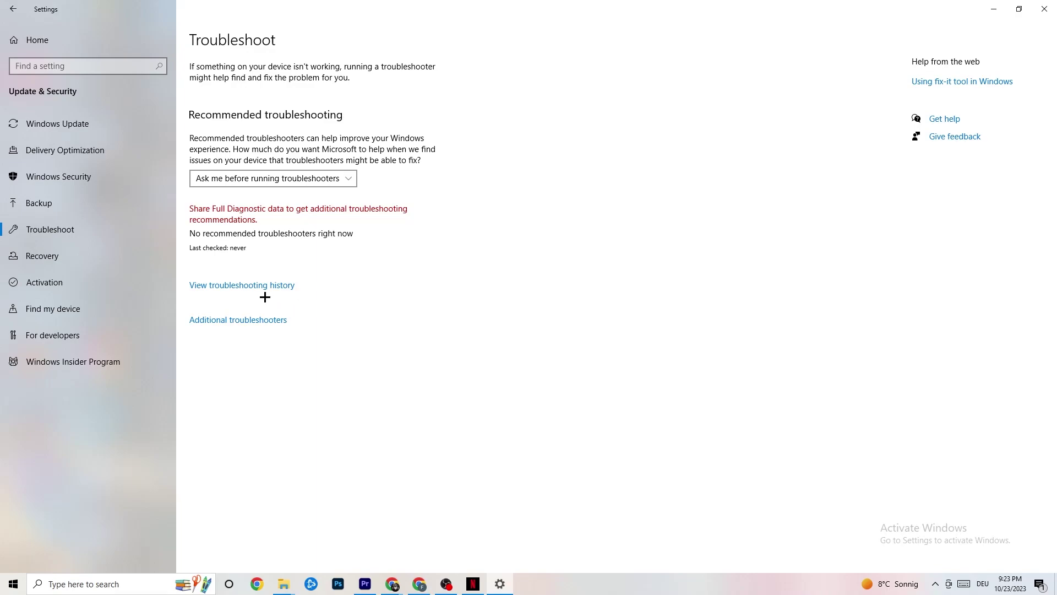
left_click(1044, 8)
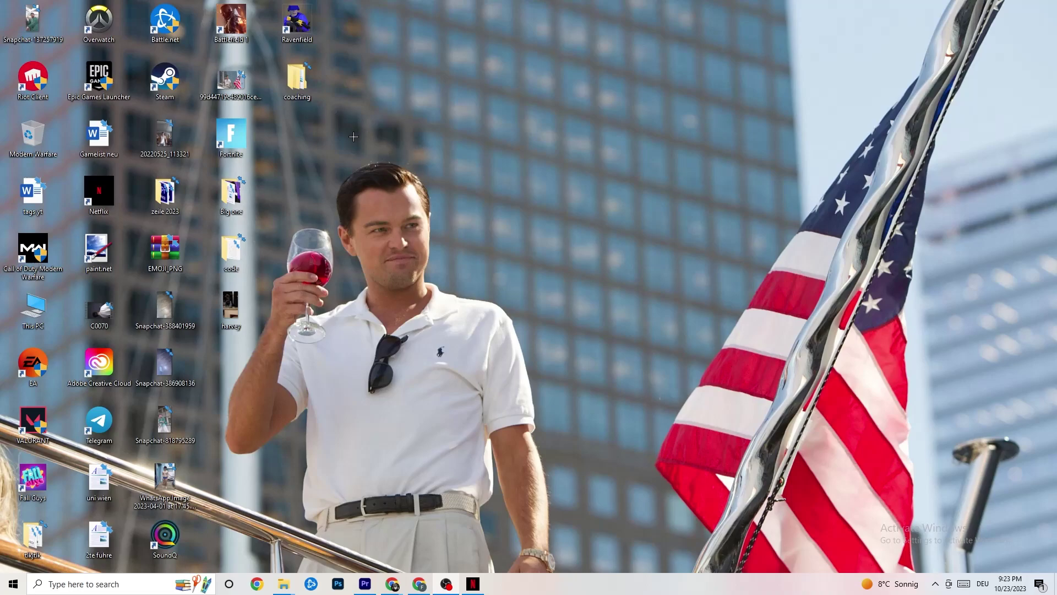
- Move the Steam shortcut away from the other icons to an empty area of the desktop
left_click_drag(185, 83, 576, 205)
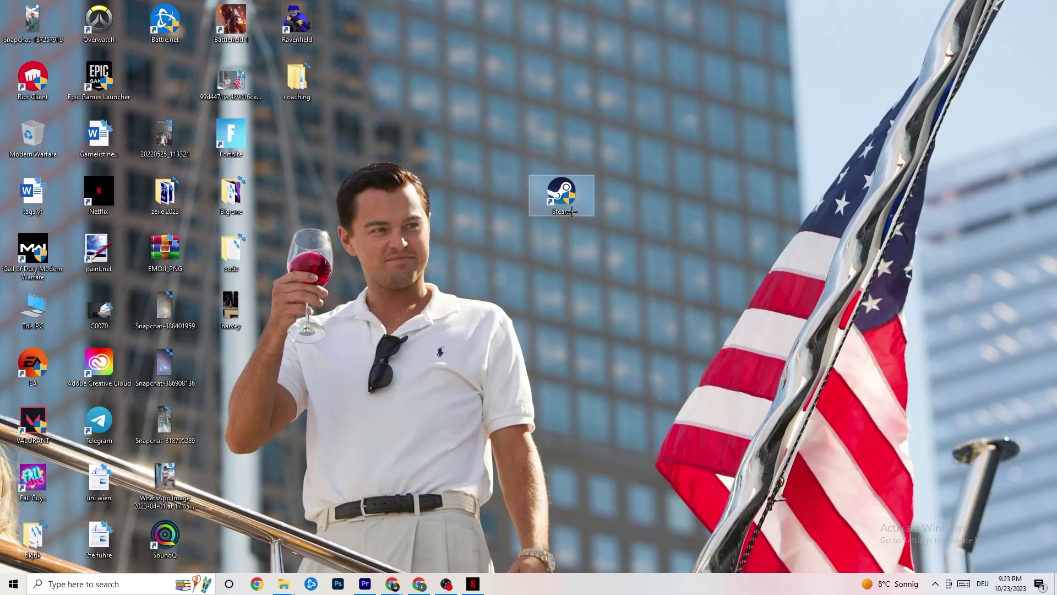
right_click(561, 199)
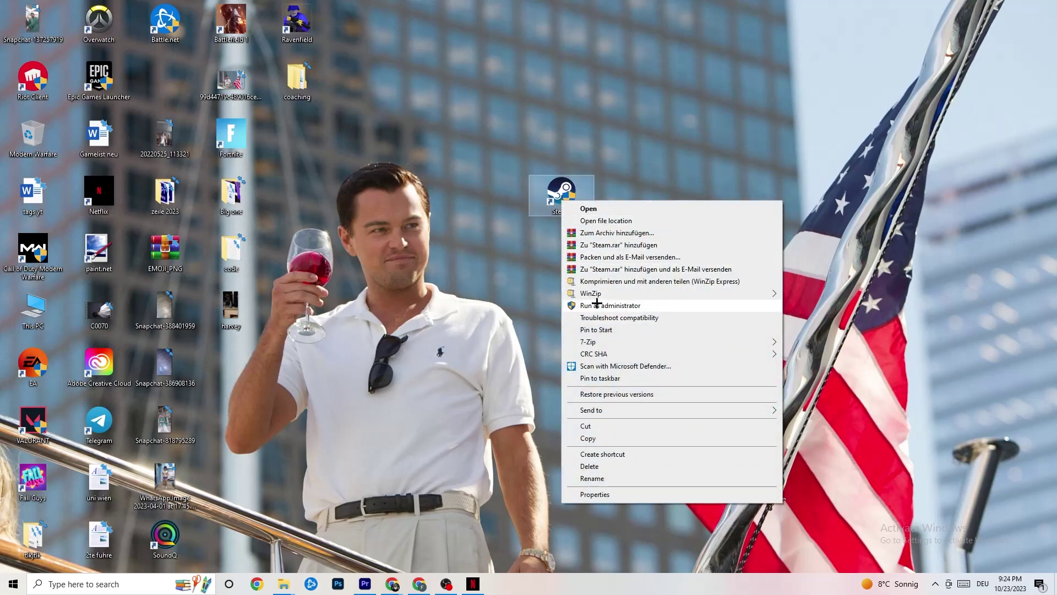
left_click(450, 274)
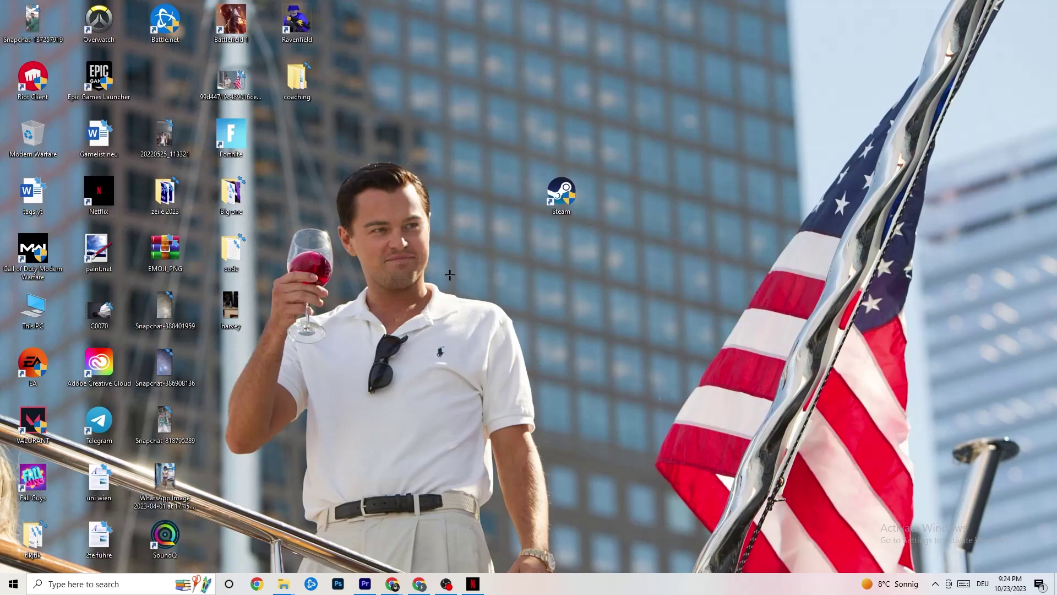
left_click_drag(559, 193, 493, 194)
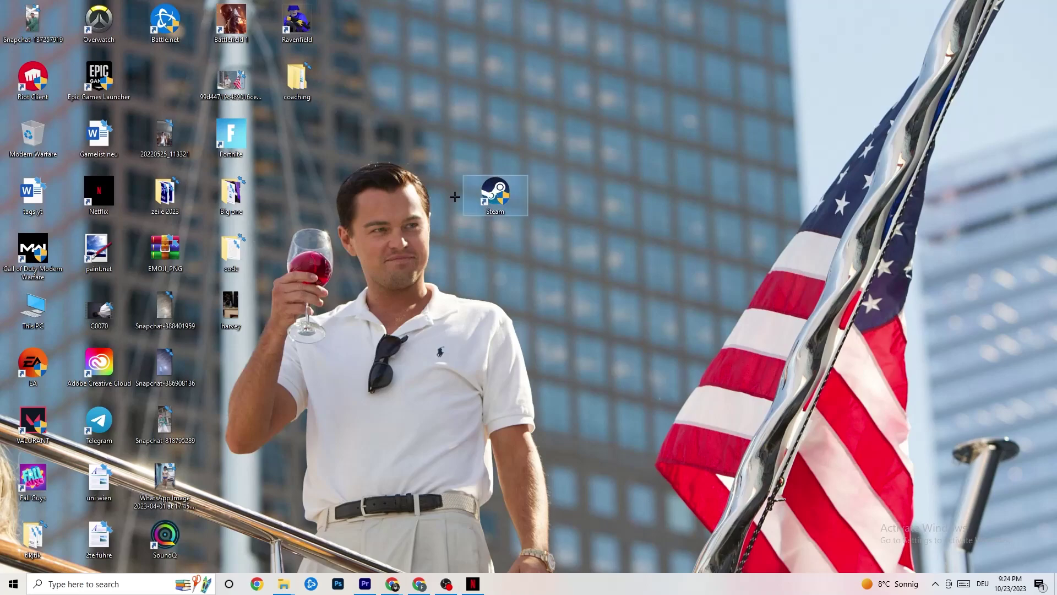
- Open the Steam shortcut's properties, review its compatibility mode options and administrator setting, and confirm the dialog
right_click(488, 199)
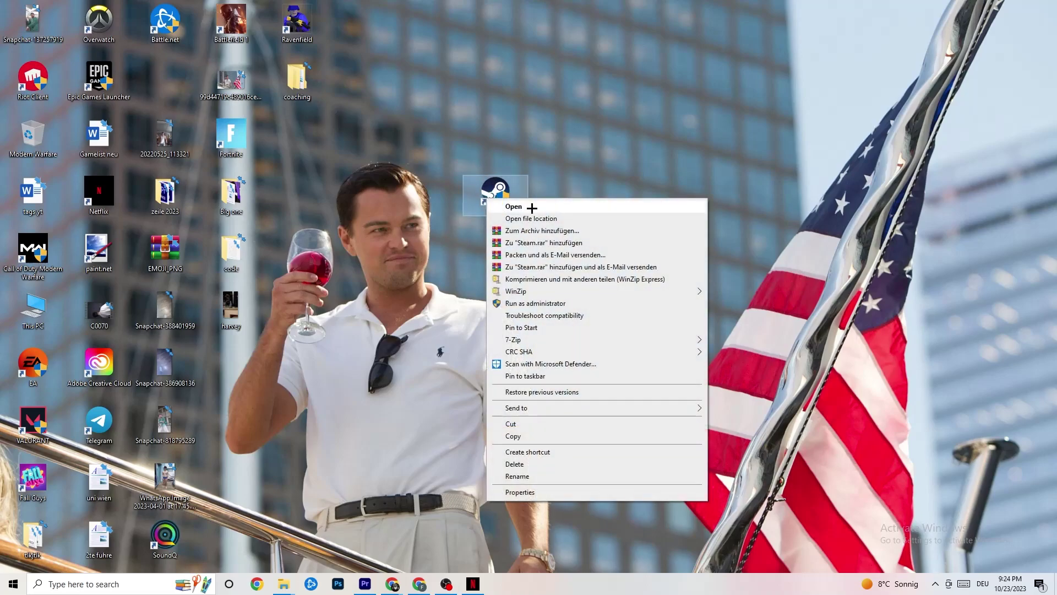
left_click(540, 493)
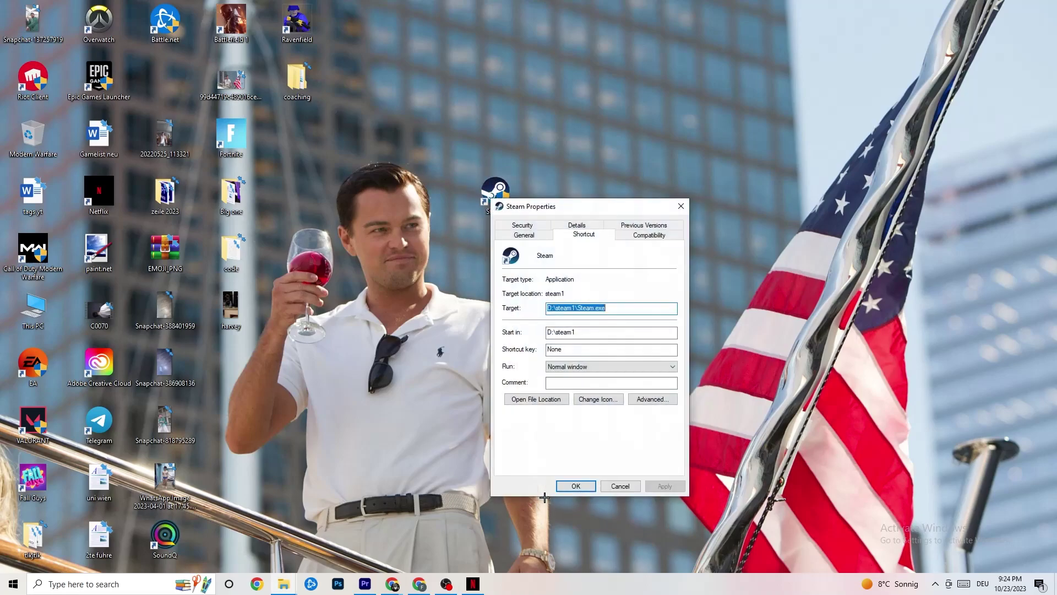
left_click_drag(573, 201, 421, 47)
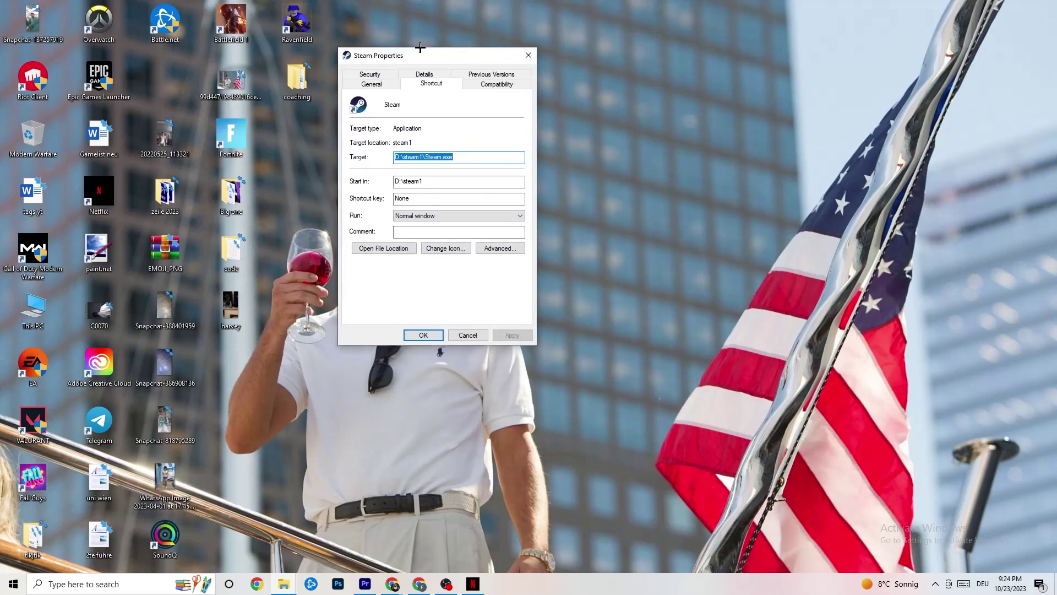
left_click(484, 84)
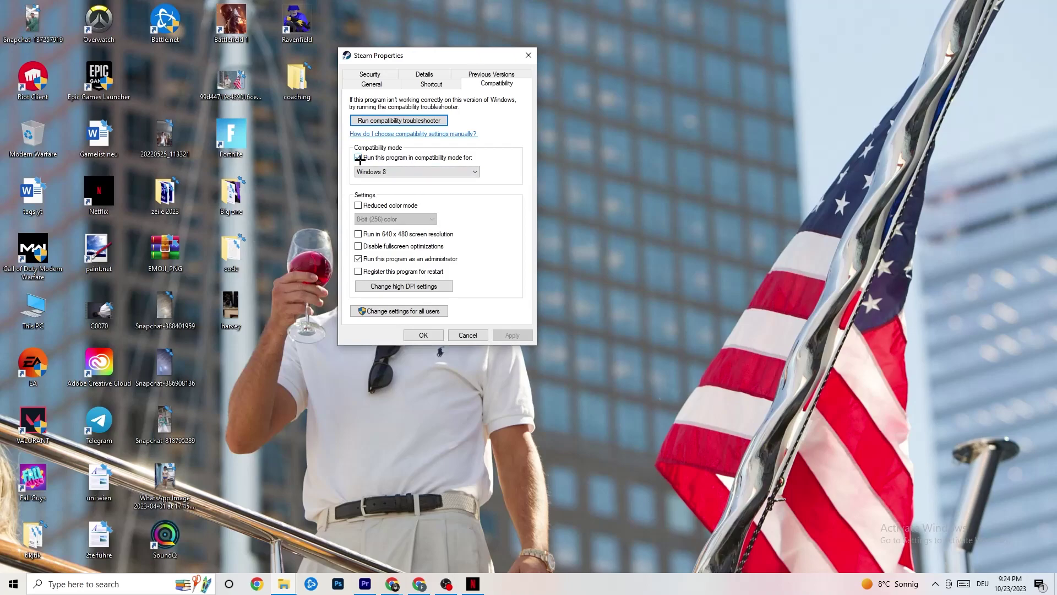
left_click(455, 171)
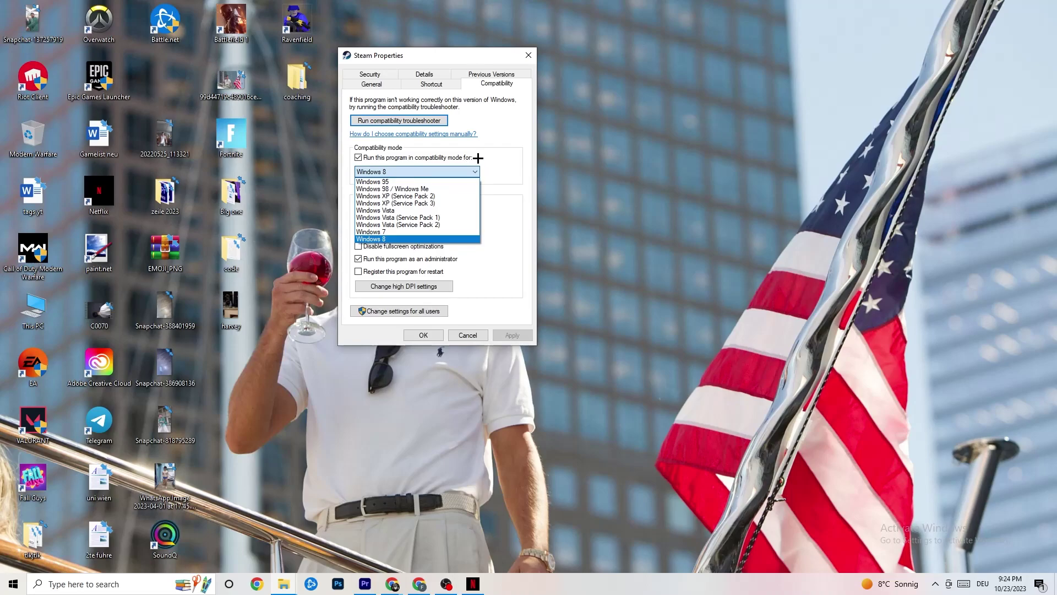
left_click(478, 158)
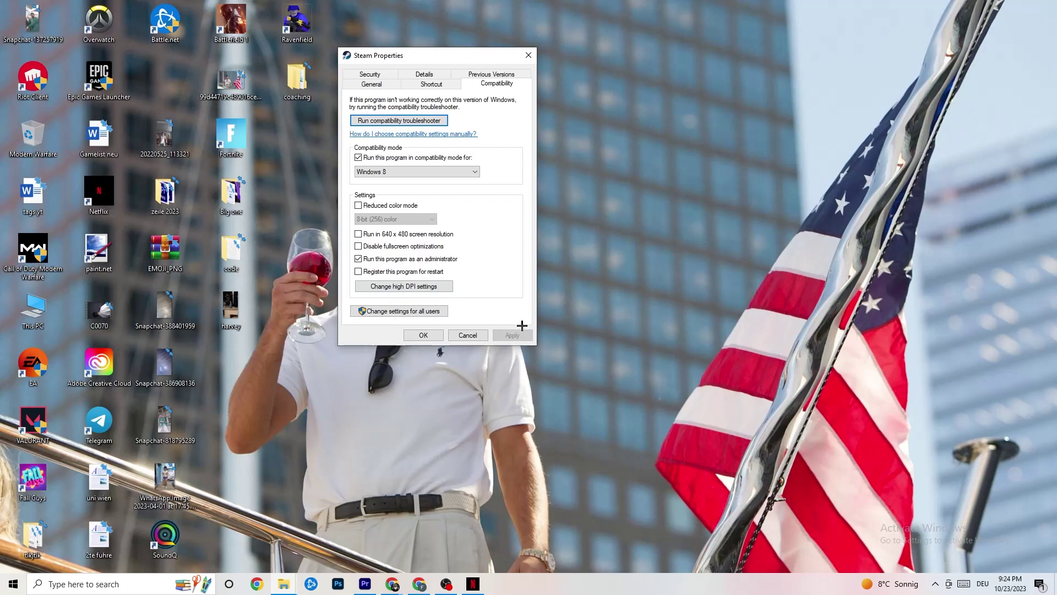
left_click(423, 335)
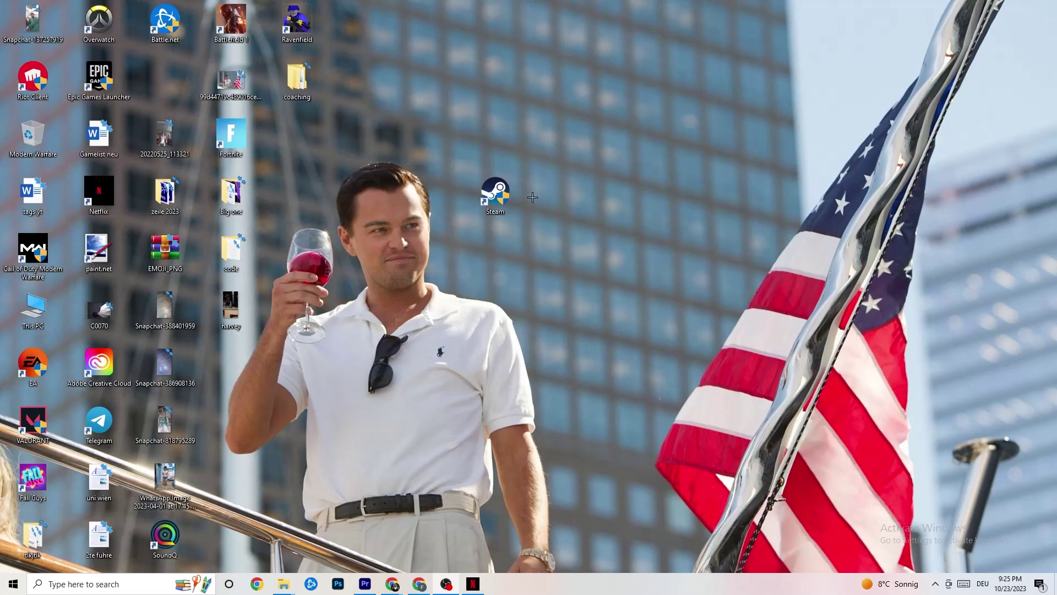
right_click(512, 208)
right_click(528, 112)
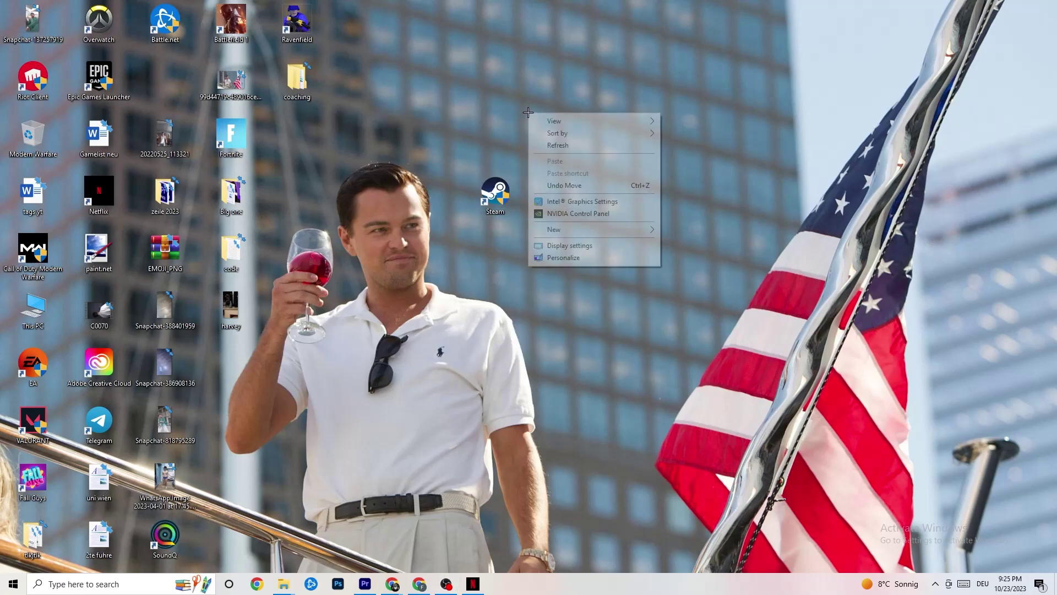
left_click(433, 110)
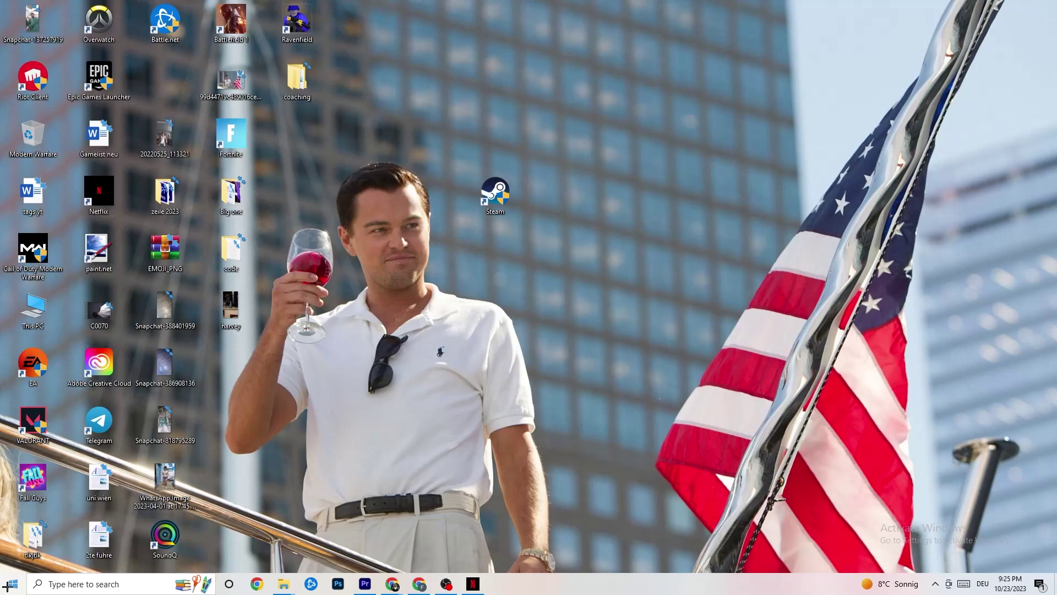
left_click(495, 192)
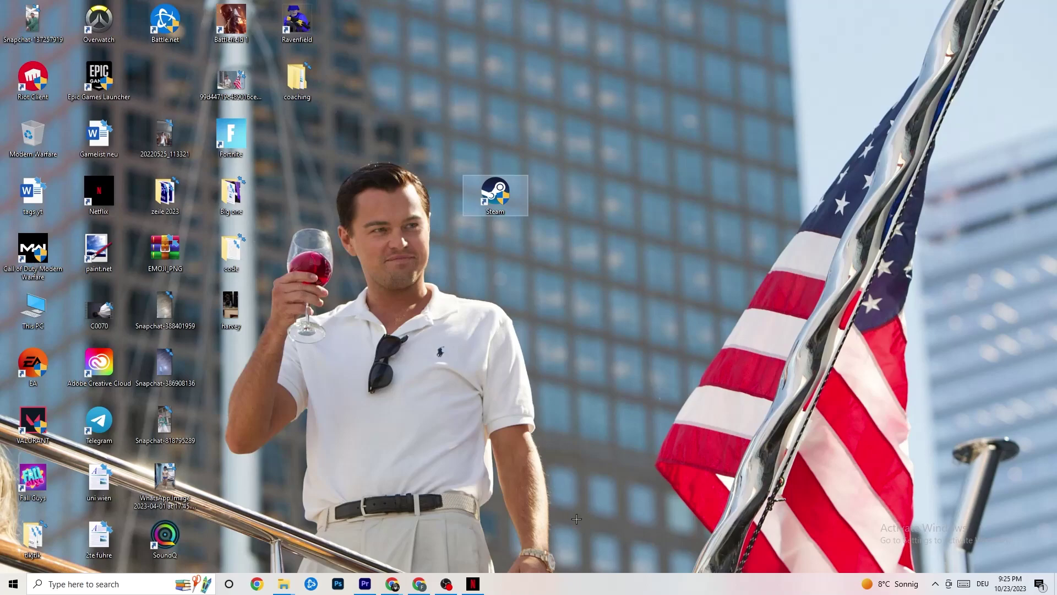
- Open Task Manager, maximize it, and review the running processes and the task options for Windows Explorer
right_click(587, 591)
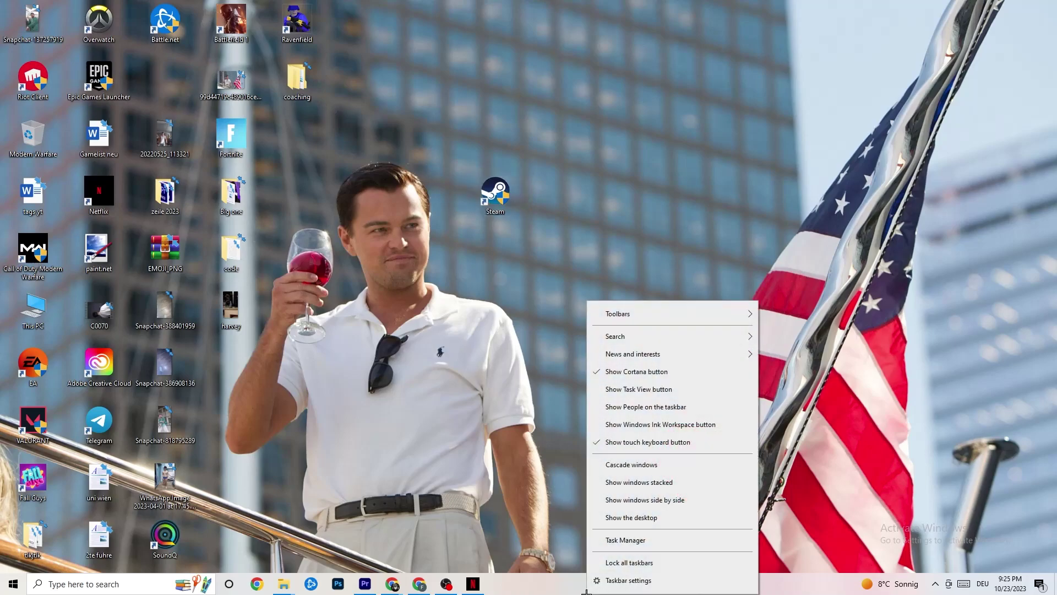
left_click(630, 590)
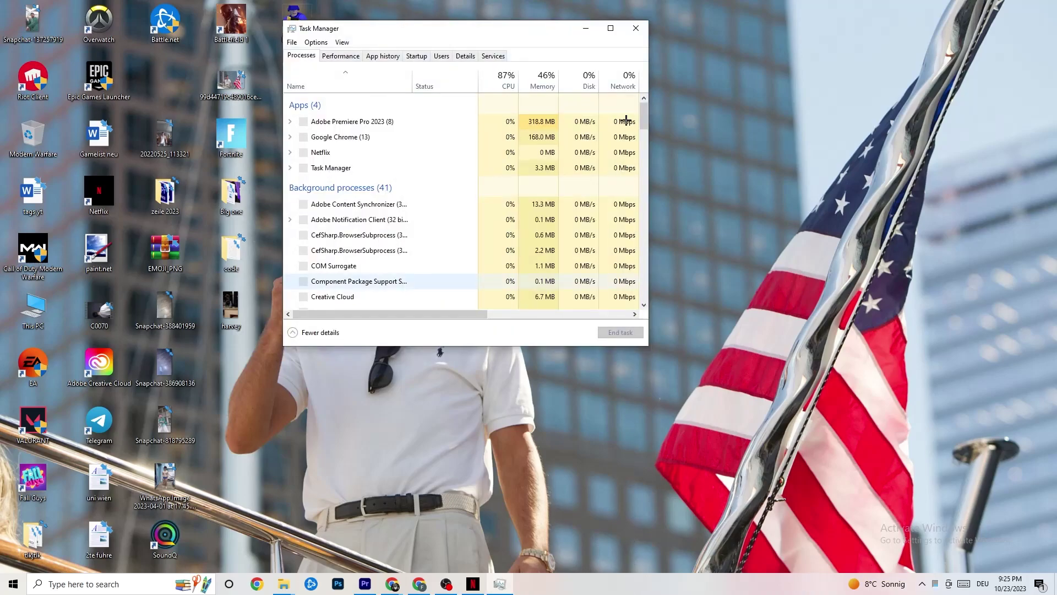
left_click(609, 26)
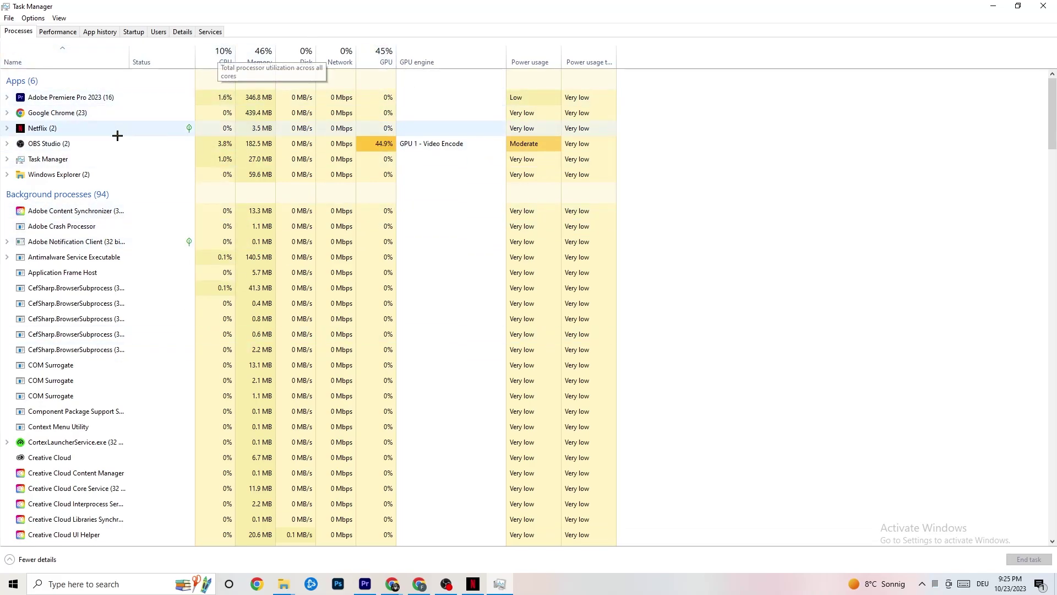
right_click(72, 175)
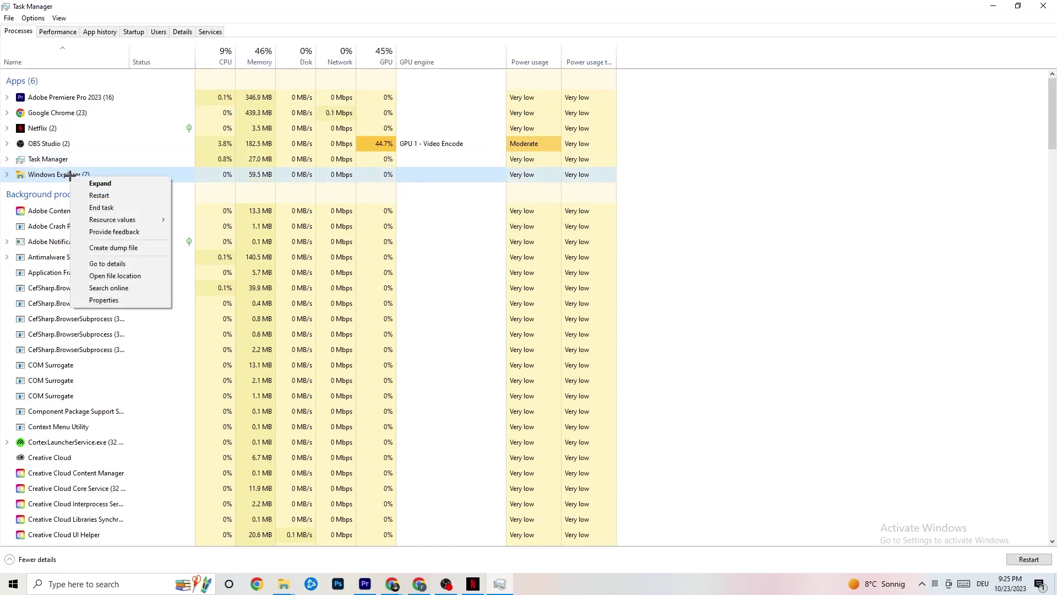
left_click(133, 208)
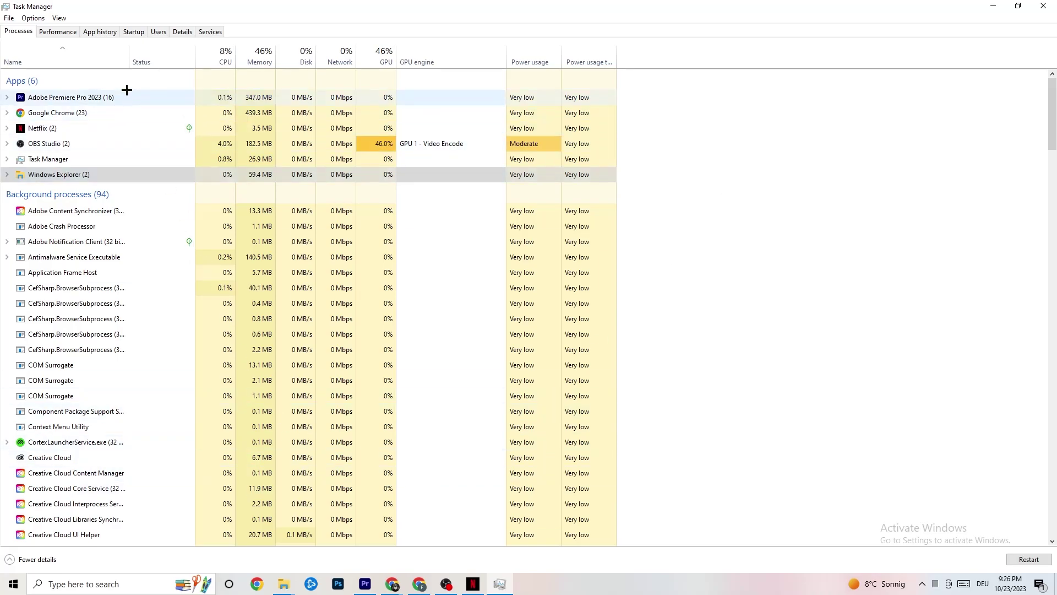
- Review the startup apps in Task Manager and the options for the enabled Pivot Software Support entry
left_click(132, 31)
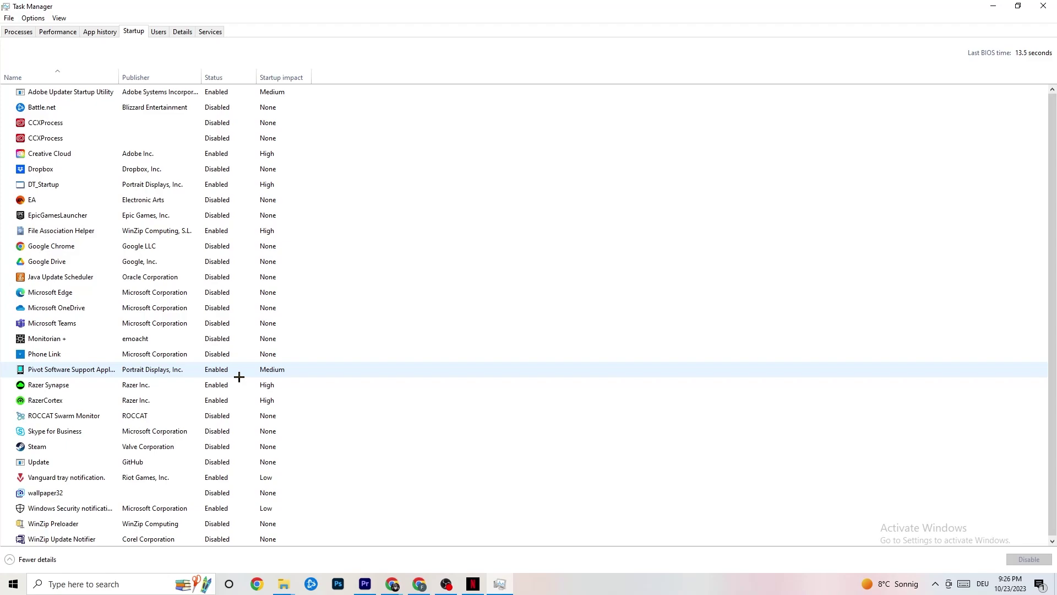
right_click(214, 370)
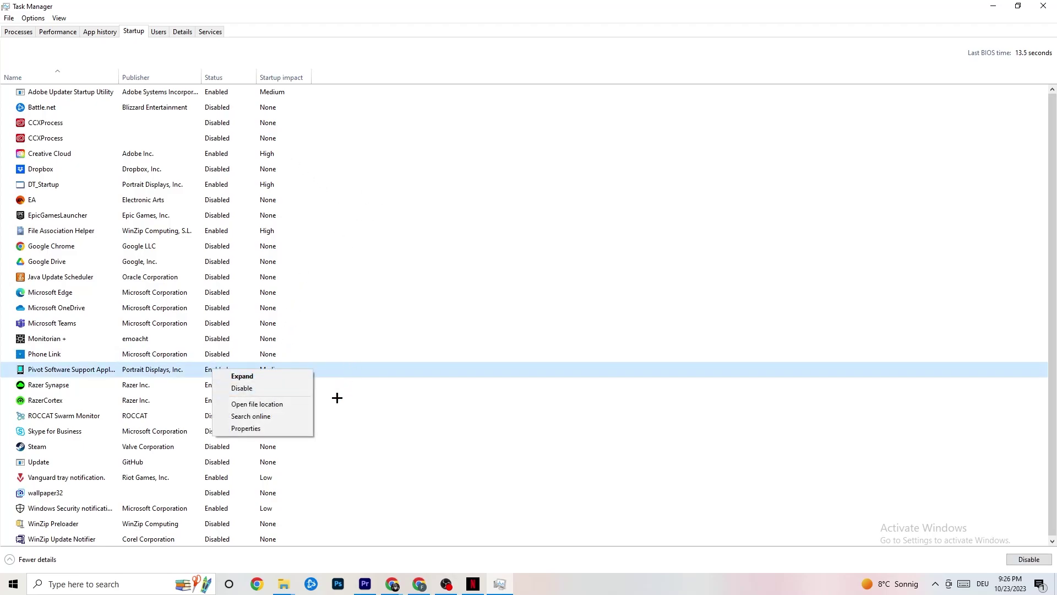
- Check the priority levels available for the Adobe Premiere Pro process in Task Manager's process details, and close Task Manager
left_click(183, 34)
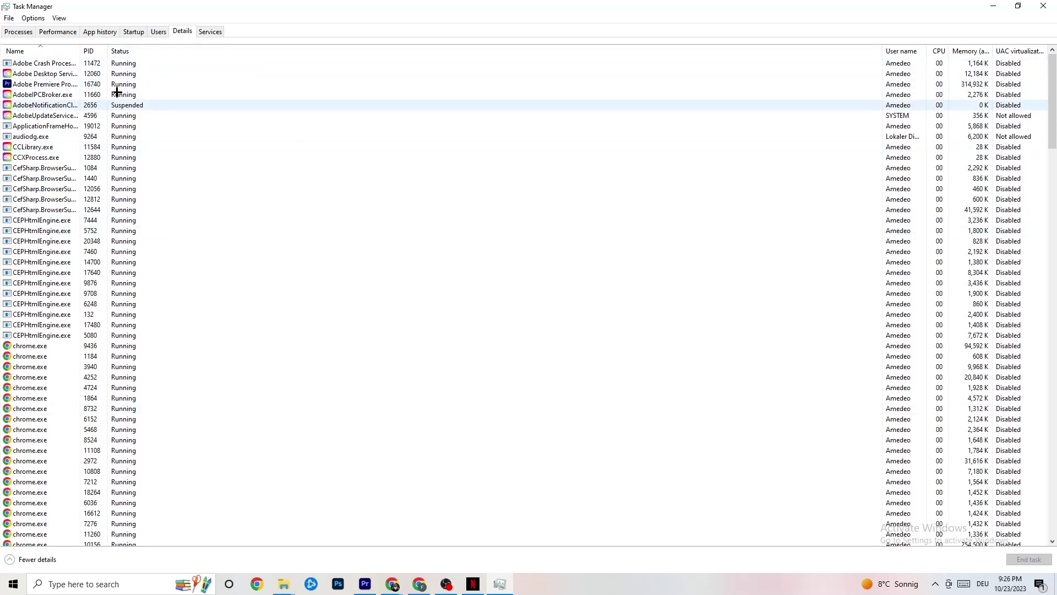
right_click(47, 90)
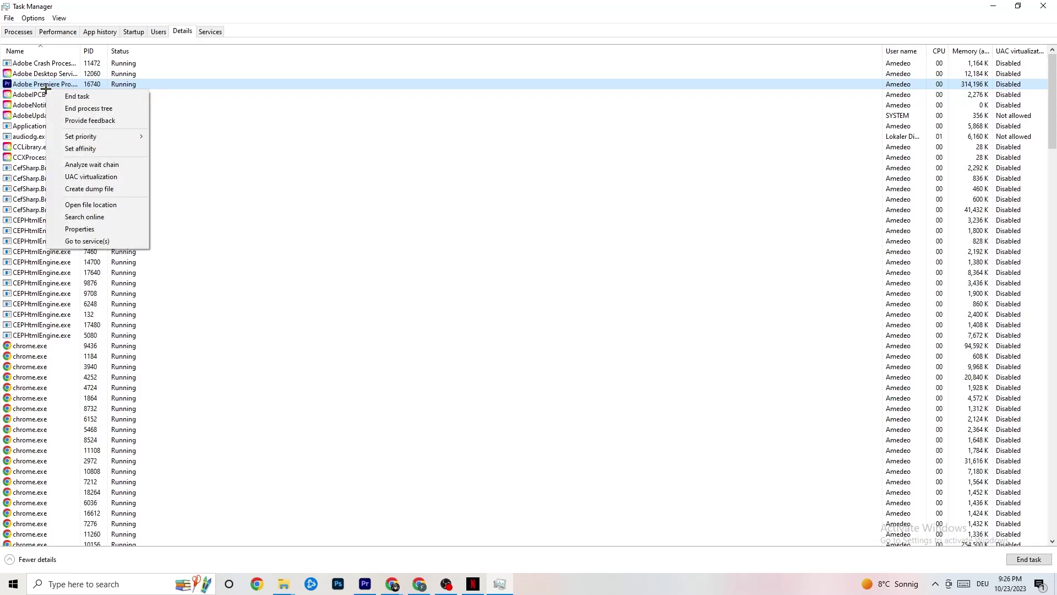
mouse_move(132, 136)
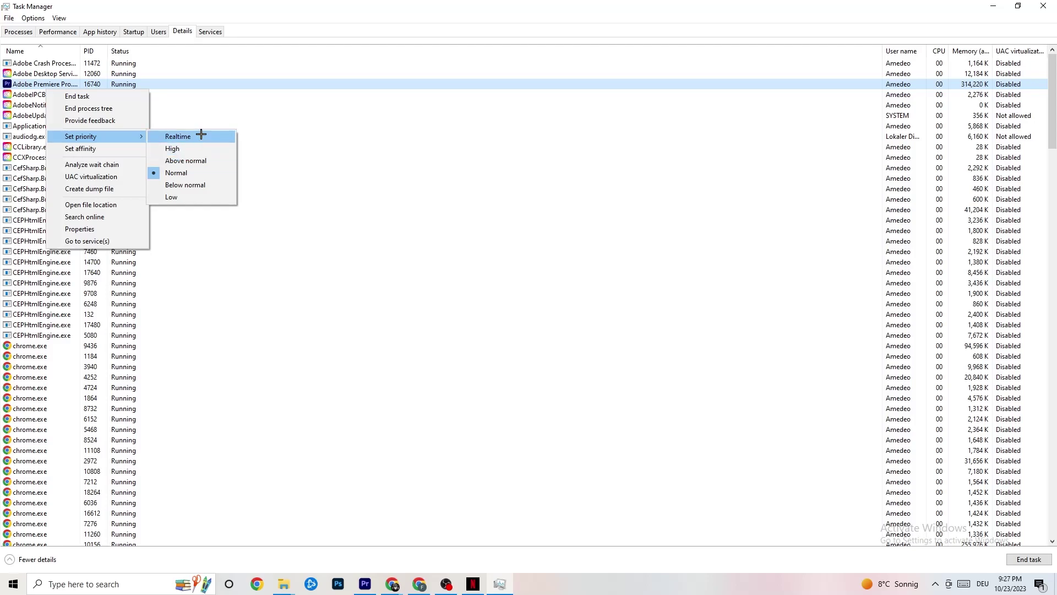
left_click(312, 105)
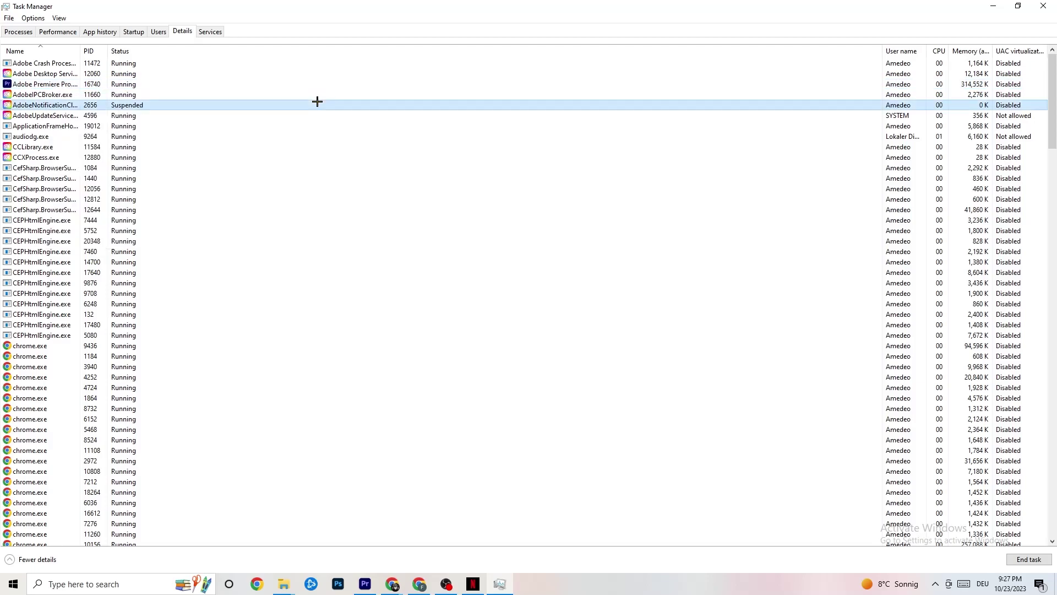
left_click(1052, 4)
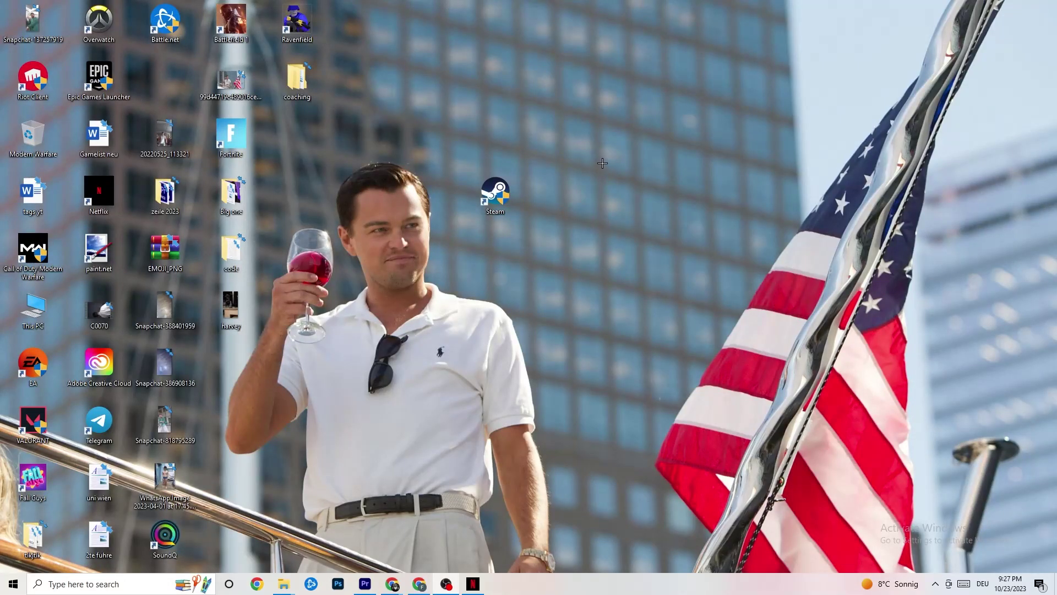
- Open NVIDIA Control Panel, review the resolution settings and the image settings with preview, and close it
right_click(592, 105)
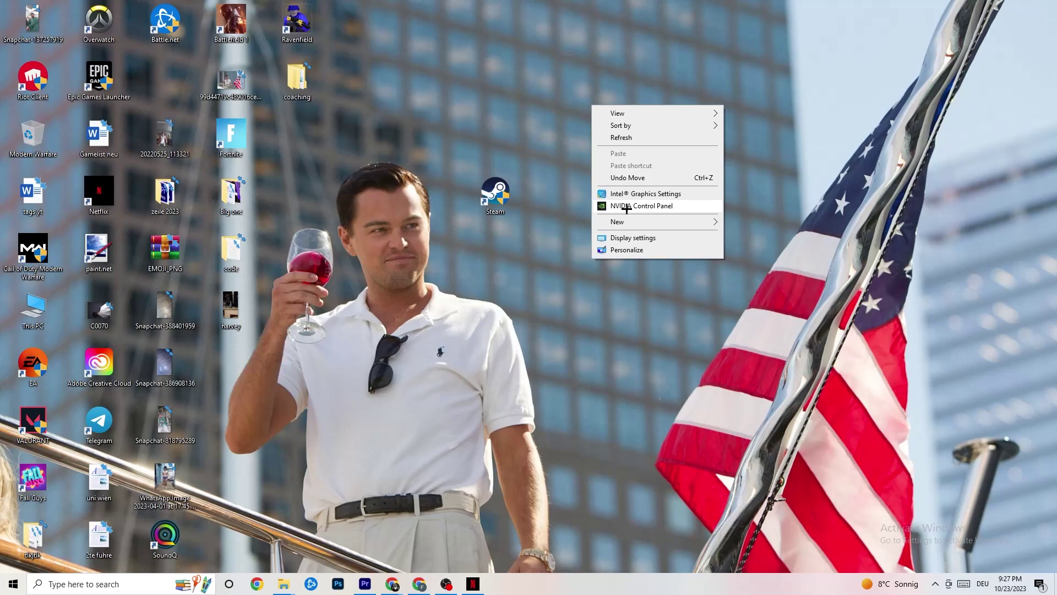
left_click(626, 207)
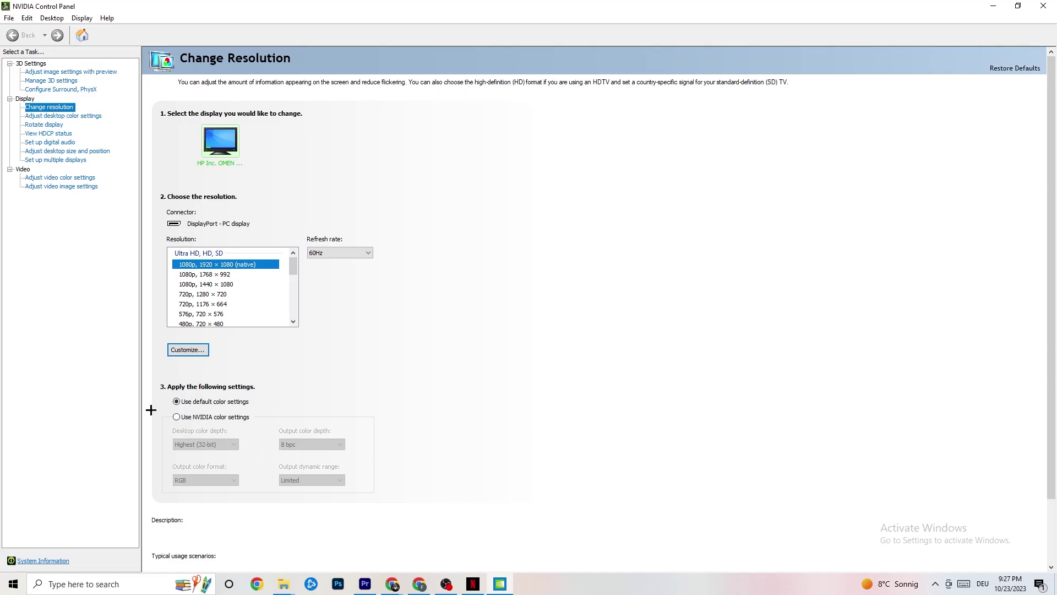
left_click(59, 73)
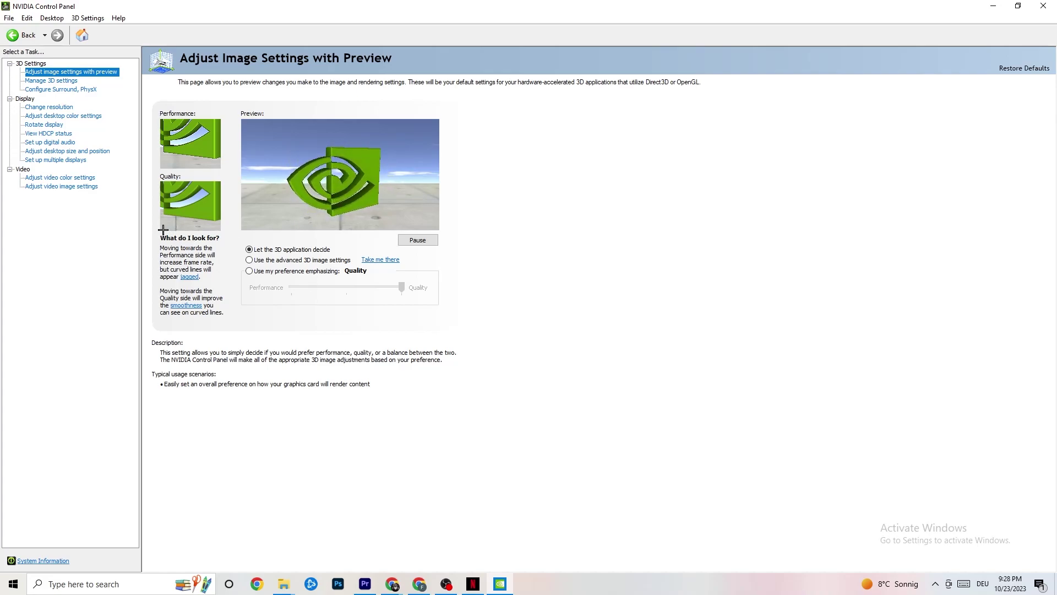
left_click(39, 108)
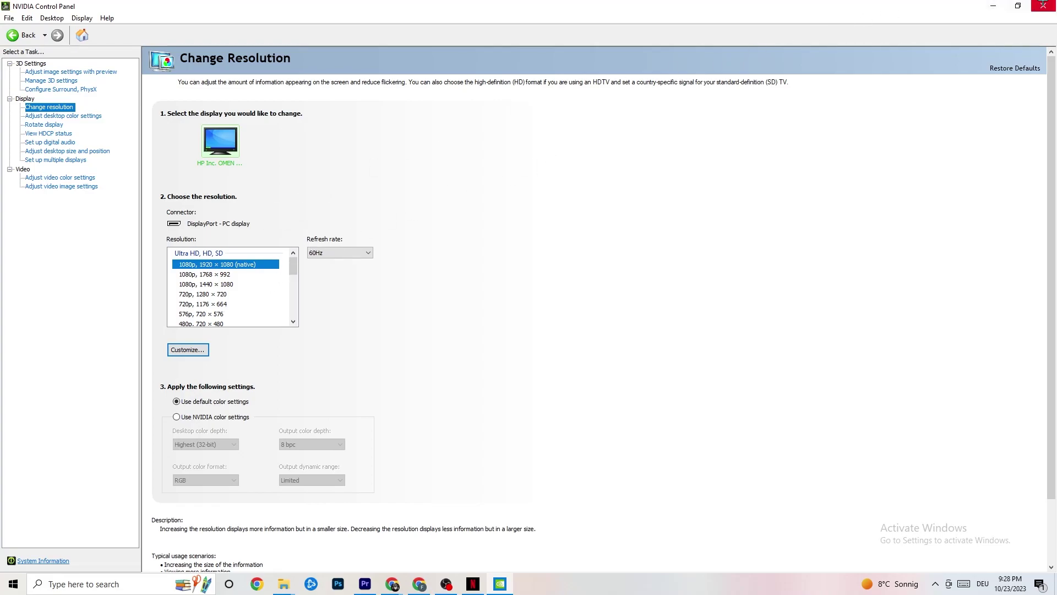
left_click(1044, 5)
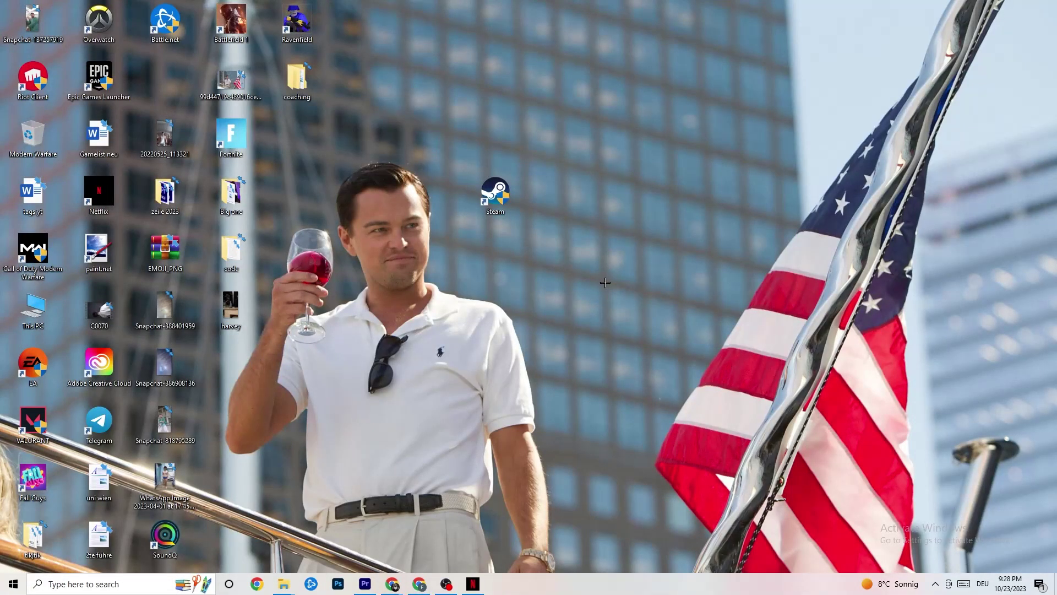